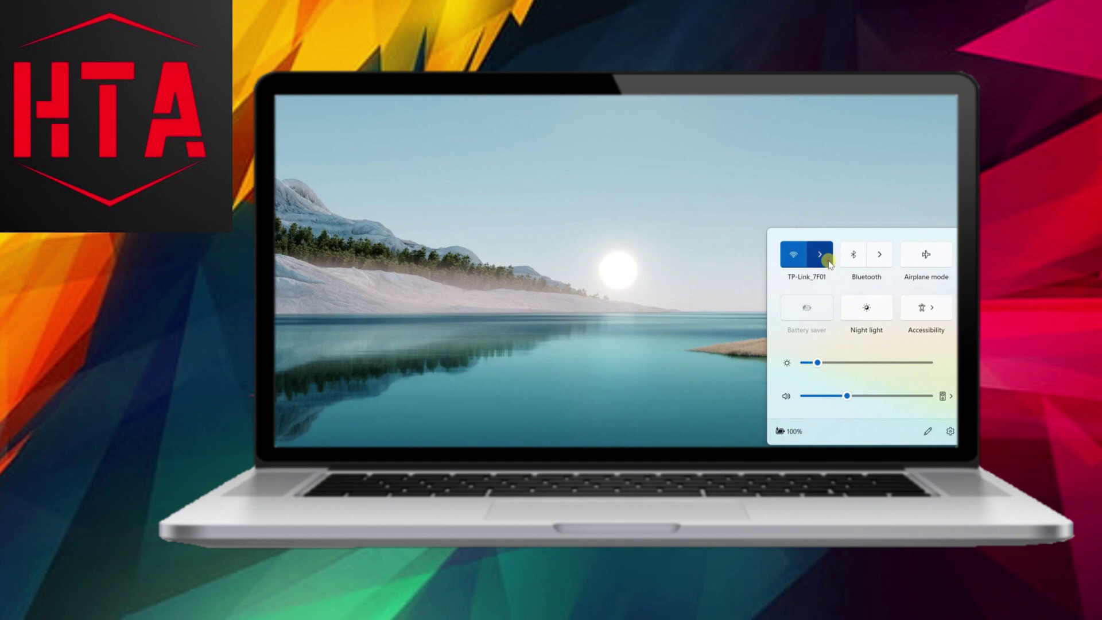
Log into the router at 192.168.0.1 and open Advanced > USB Device Settings
{"action": "left_click", "coordinate": [825, 253]}
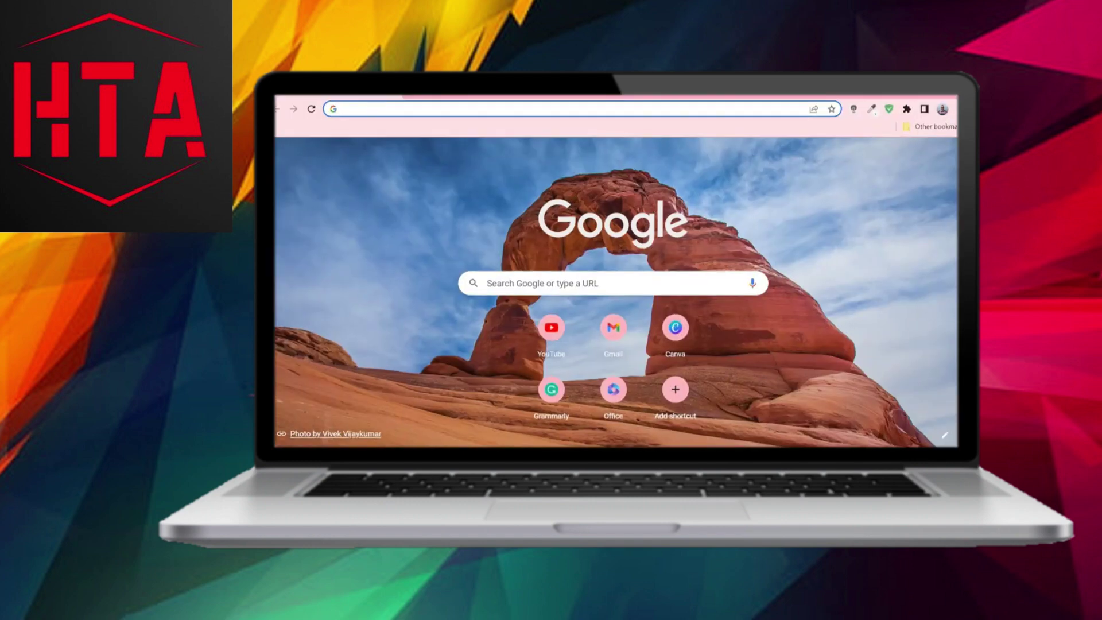
{"action": "type", "text": "192.168.0.1"}
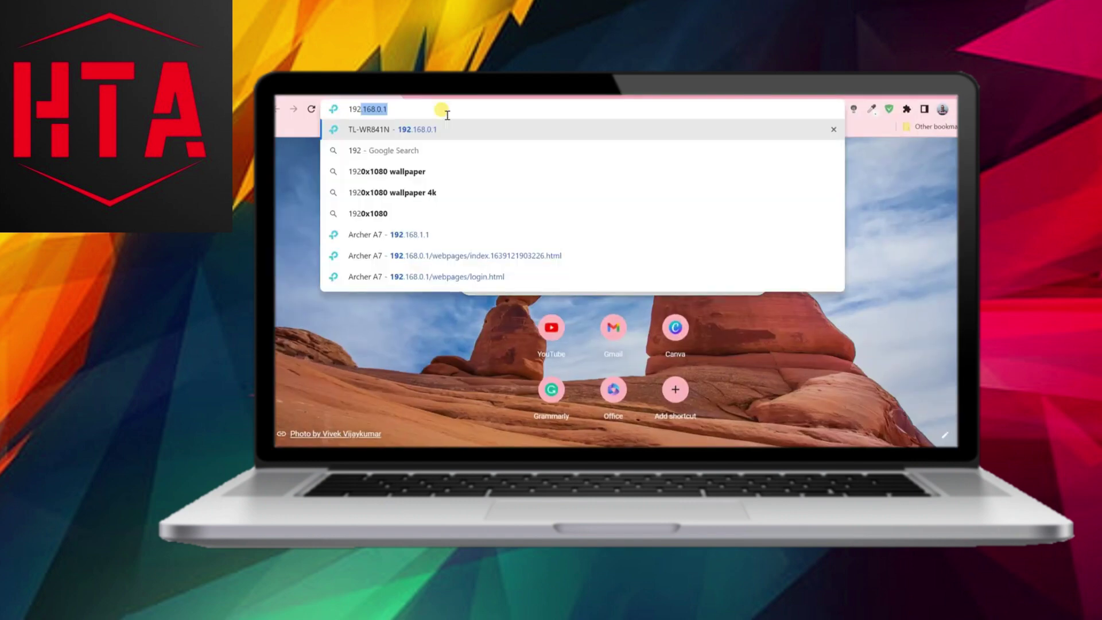
{"action": "key", "text": "Return"}
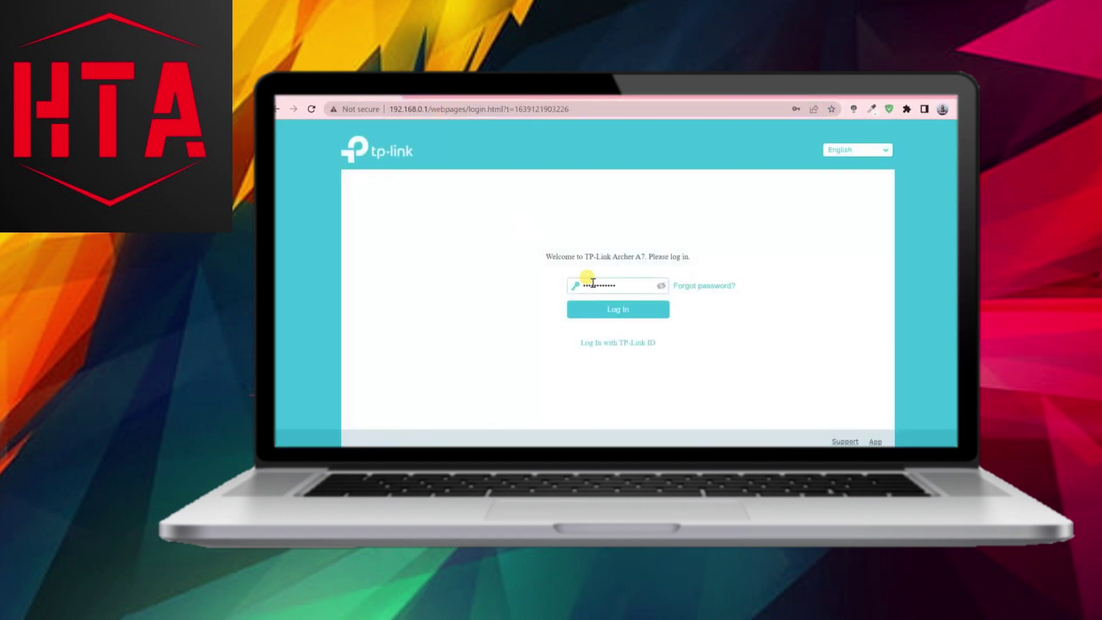
{"action": "left_click", "coordinate": [623, 312]}
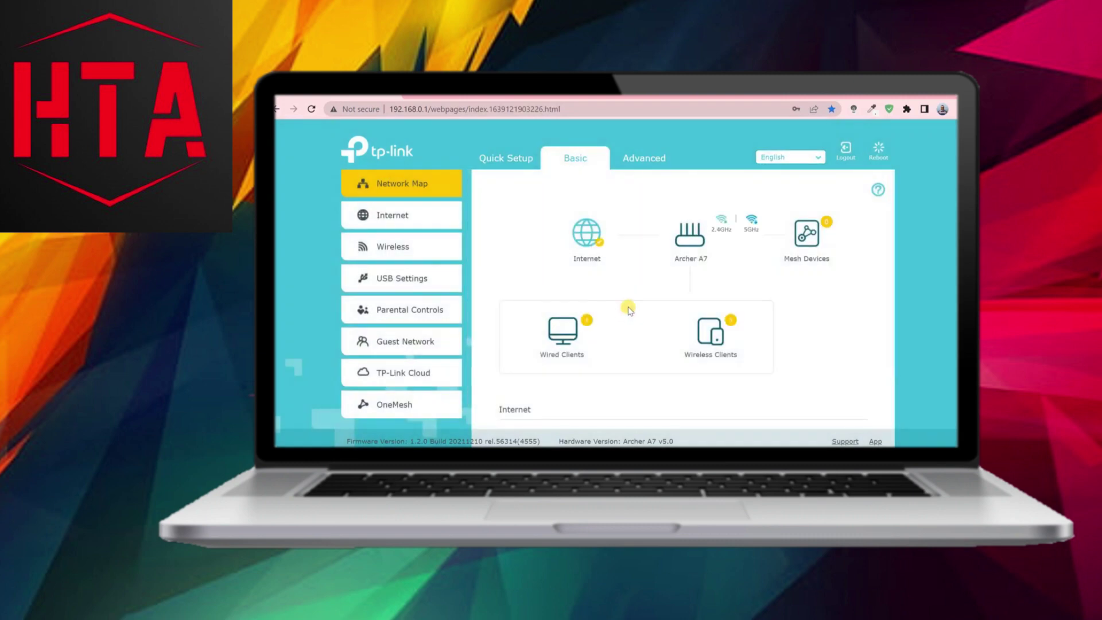
{"action": "left_click", "coordinate": [645, 158]}
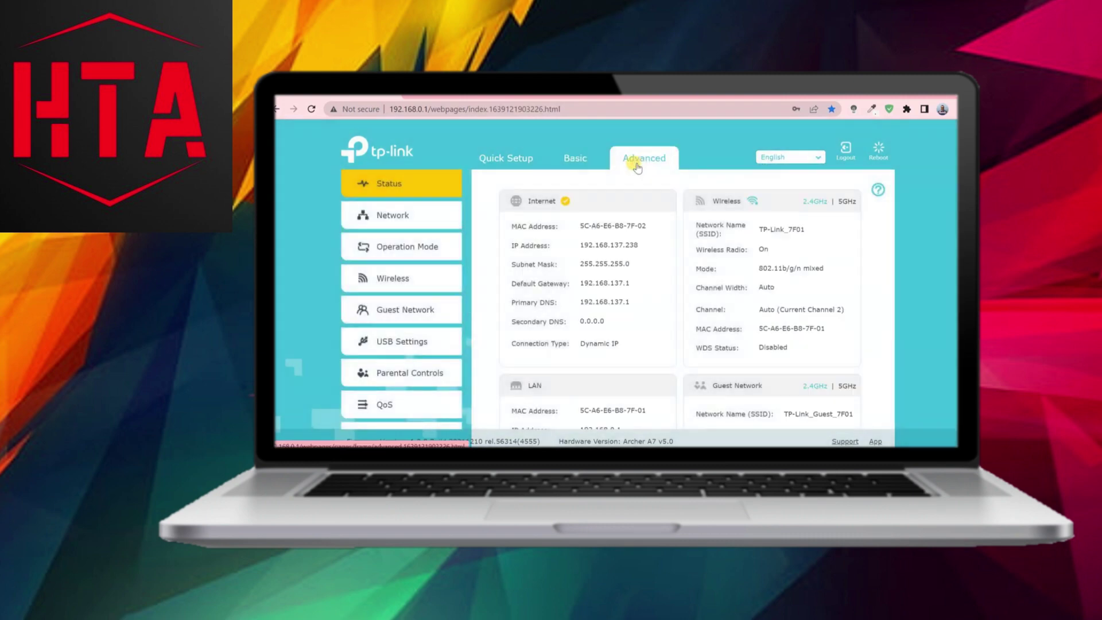
{"action": "left_click", "coordinate": [392, 343]}
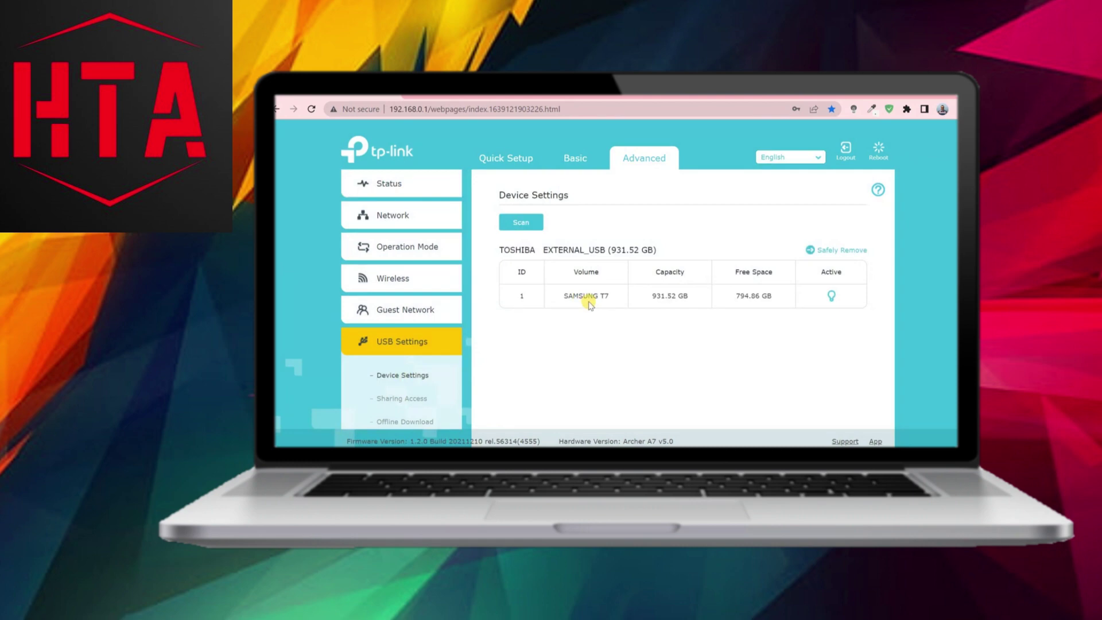
Rescan USB disks, then save a new sharing account with username admin and a password
{"action": "left_click", "coordinate": [525, 224]}
{"action": "left_click", "coordinate": [401, 398]}
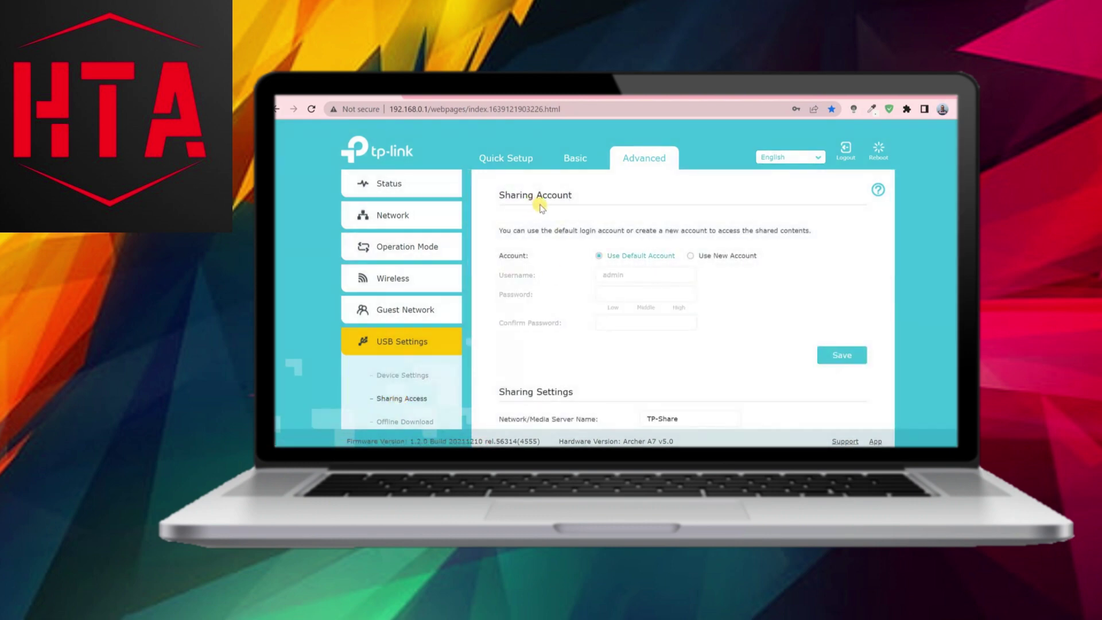
{"action": "left_click", "coordinate": [691, 256]}
{"action": "left_click", "coordinate": [634, 276]}
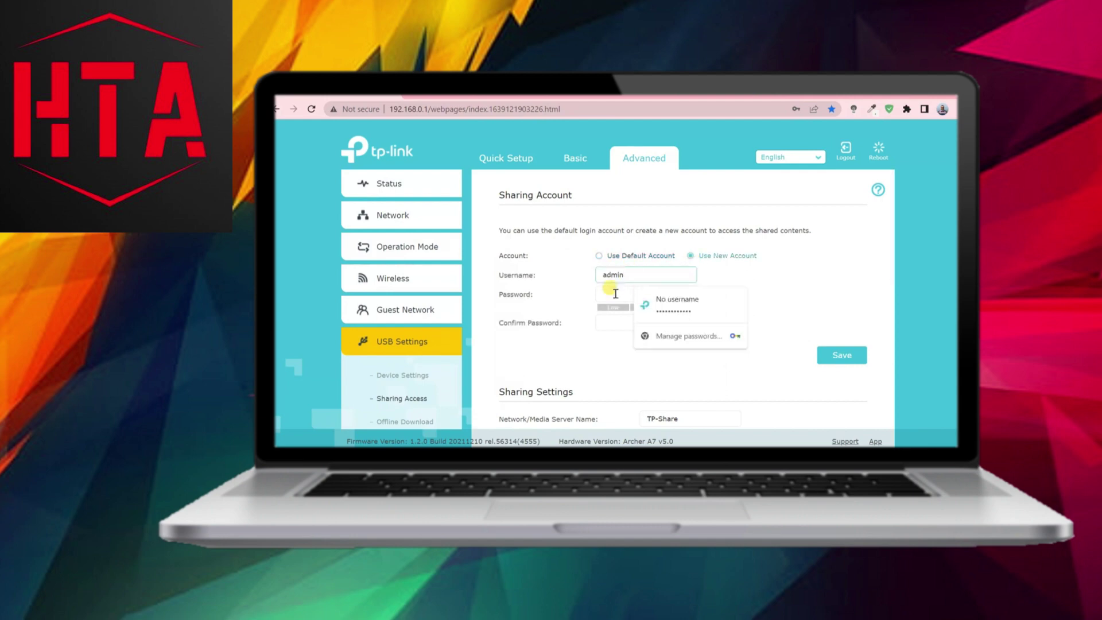
{"action": "left_click", "coordinate": [615, 294]}
{"action": "type", "text": "••••••••••"}
{"action": "left_click", "coordinate": [622, 323]}
{"action": "type", "text": "••••"}
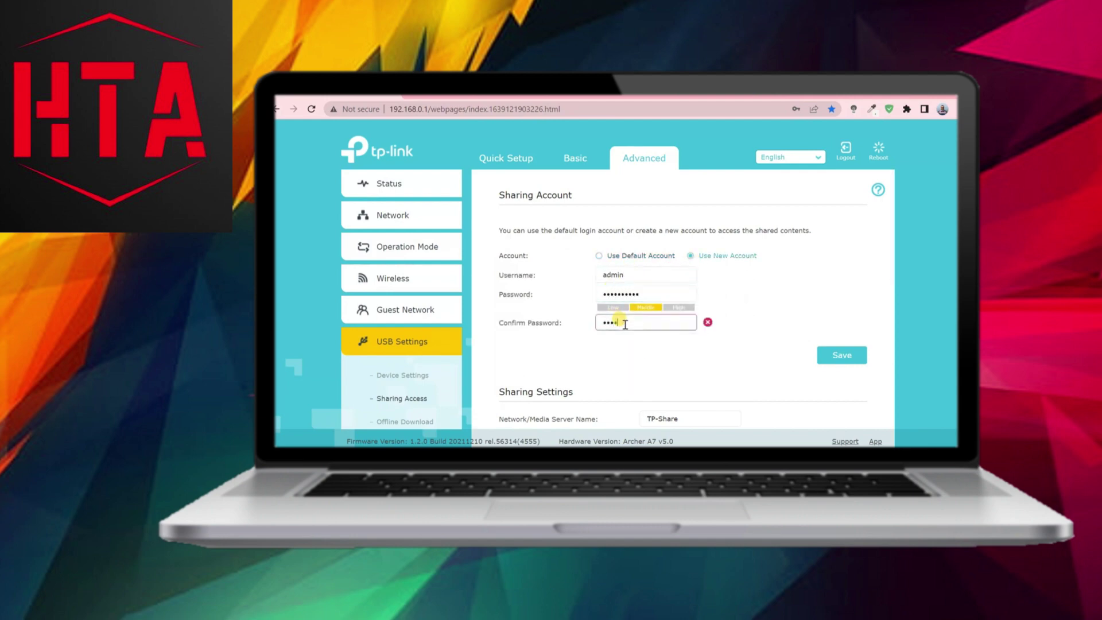
{"action": "left_click", "coordinate": [829, 357]}
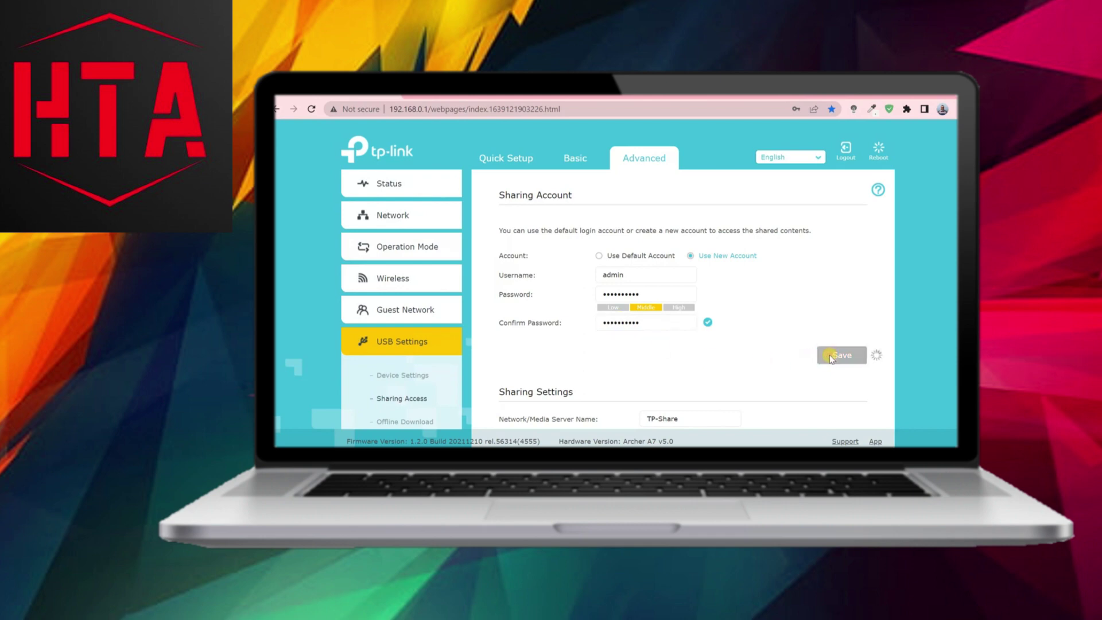
{"action": "scroll", "coordinate": [830, 357], "scroll_direction": "down", "scroll_amount": 3}
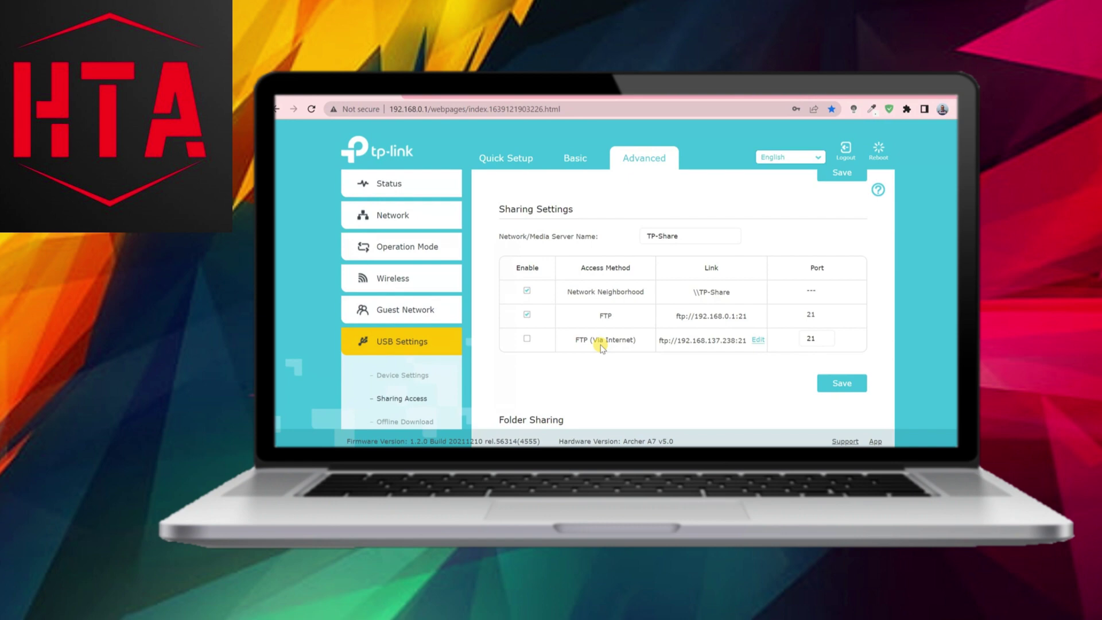
{"action": "left_click_drag", "start_coordinate": [677, 340], "coordinate": [735, 344]}
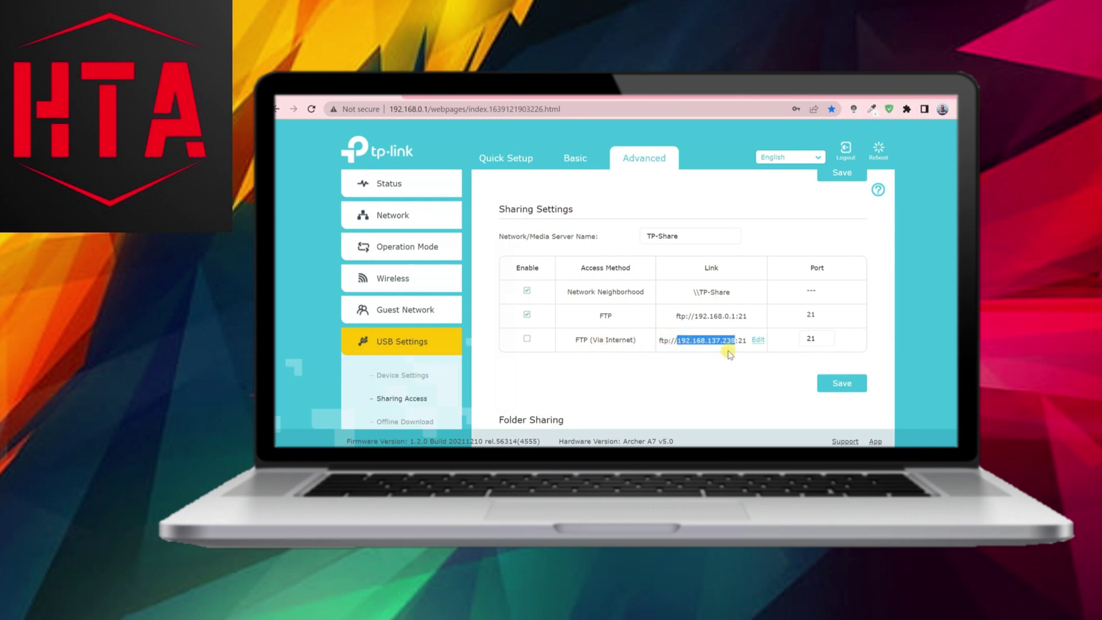
{"action": "left_click", "coordinate": [664, 339]}
{"action": "scroll", "coordinate": [610, 323], "scroll_direction": "down", "scroll_amount": 3}
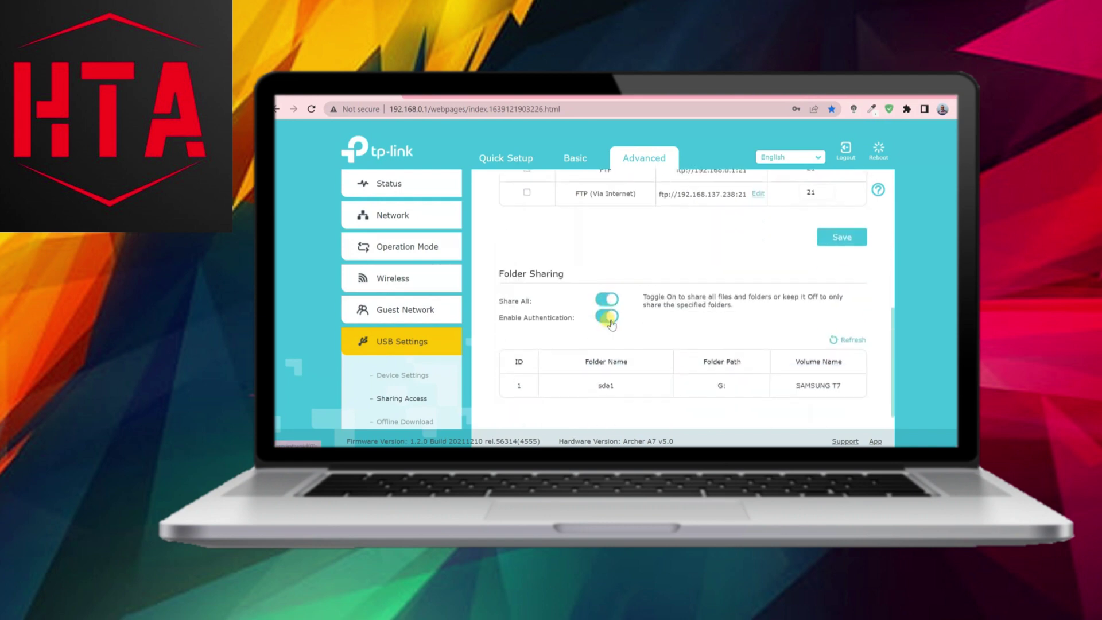
{"action": "scroll", "coordinate": [543, 288], "scroll_direction": "down", "scroll_amount": 1}
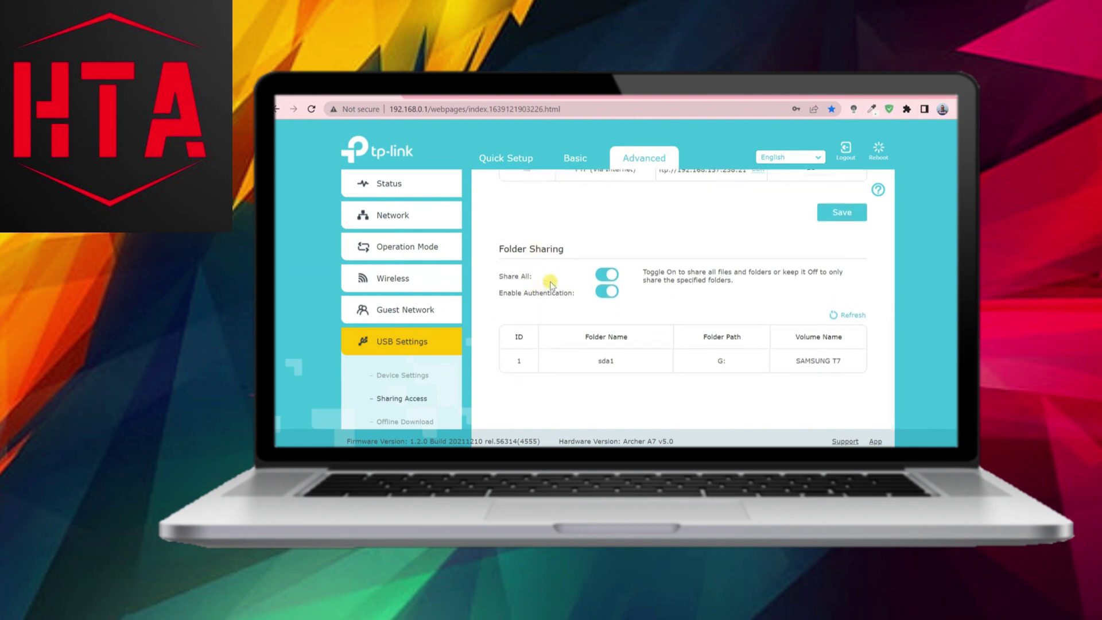
Turn off Share All and share the SAMSUNG T7 Videos folder with authentication required
{"action": "left_click", "coordinate": [608, 276]}
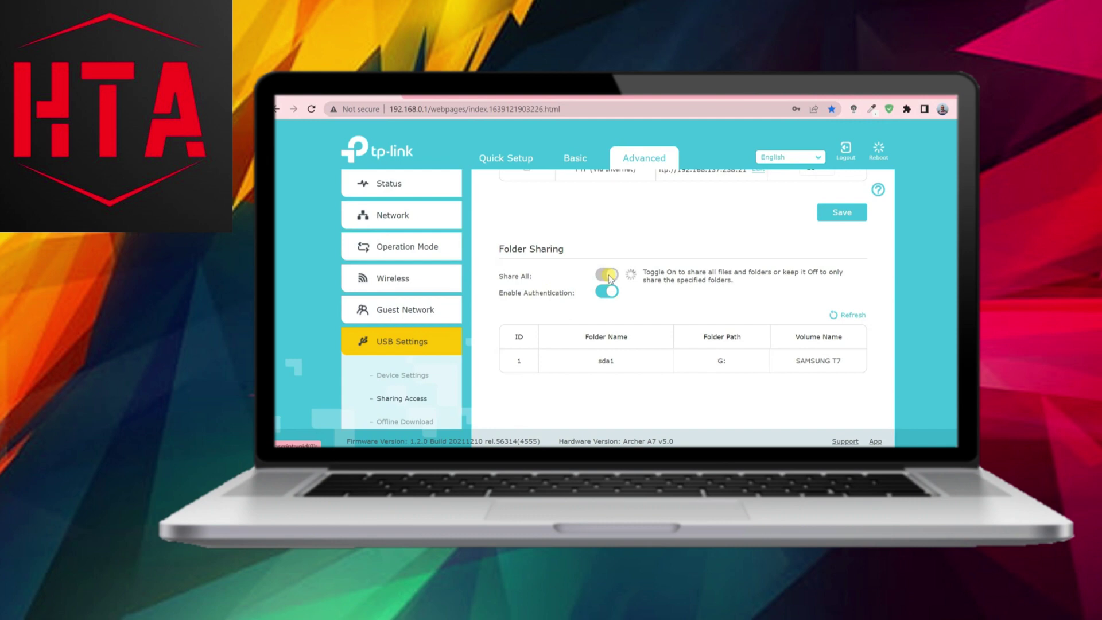
{"action": "left_click", "coordinate": [807, 291]}
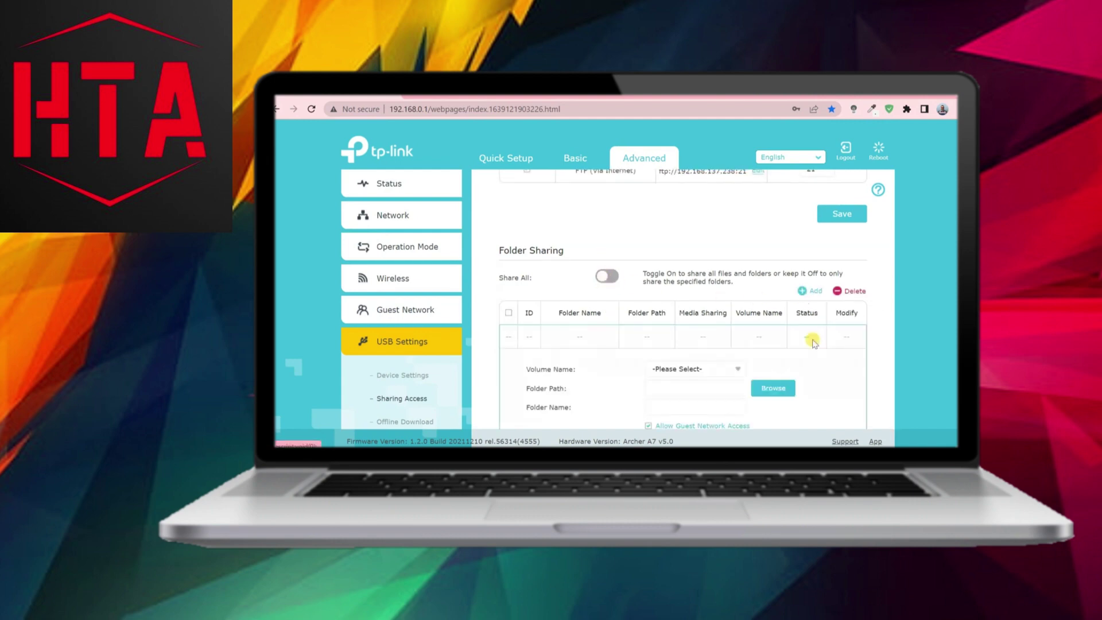
{"action": "left_click", "coordinate": [681, 259]}
{"action": "left_click", "coordinate": [702, 277]}
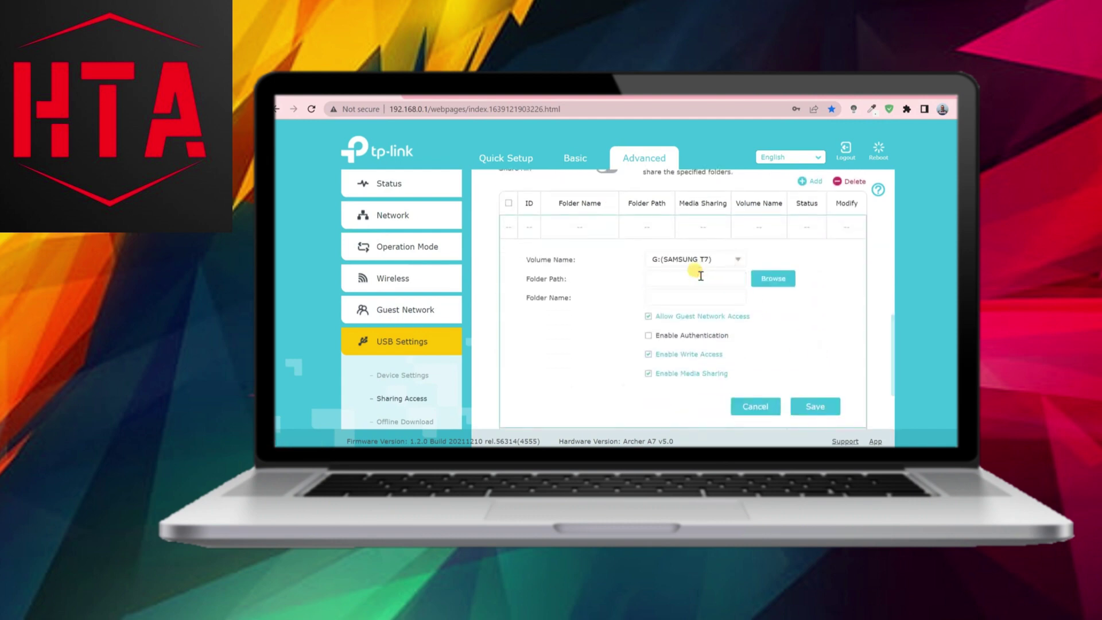
{"action": "left_click", "coordinate": [765, 280]}
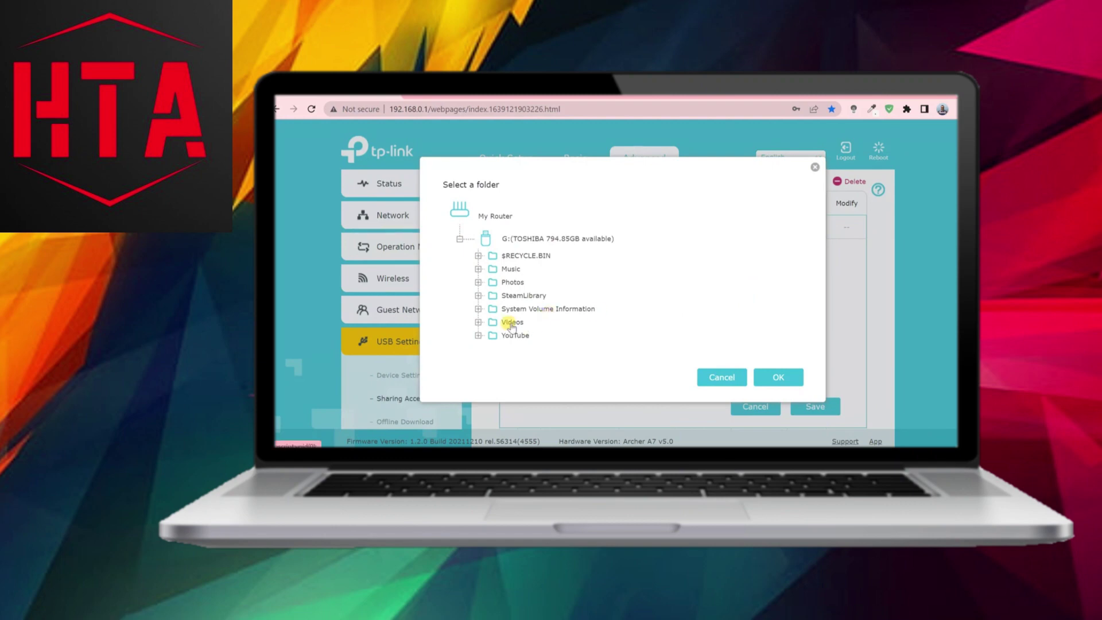
{"action": "left_click", "coordinate": [777, 377]}
{"action": "left_click", "coordinate": [682, 297]}
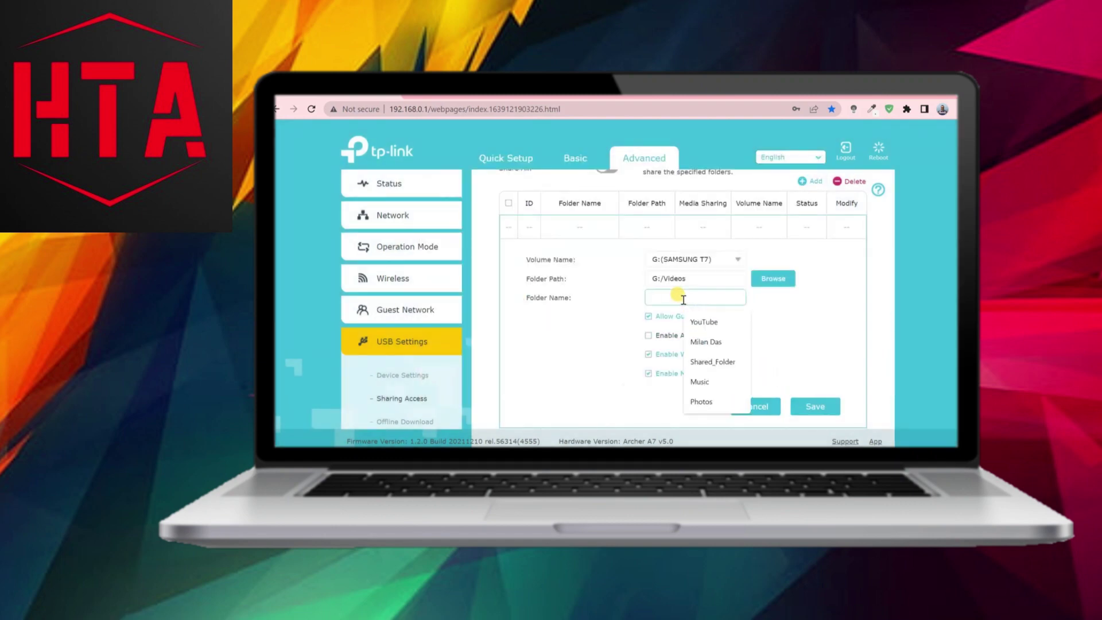
{"action": "type", "text": "Videos"}
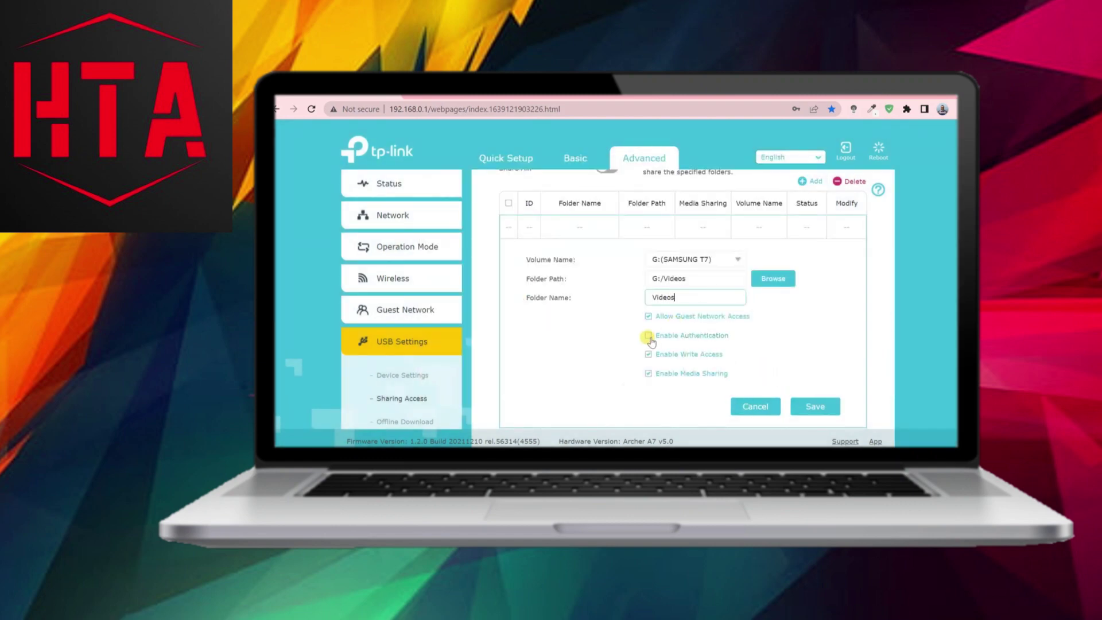
{"action": "left_click", "coordinate": [649, 337]}
{"action": "left_click", "coordinate": [815, 405]}
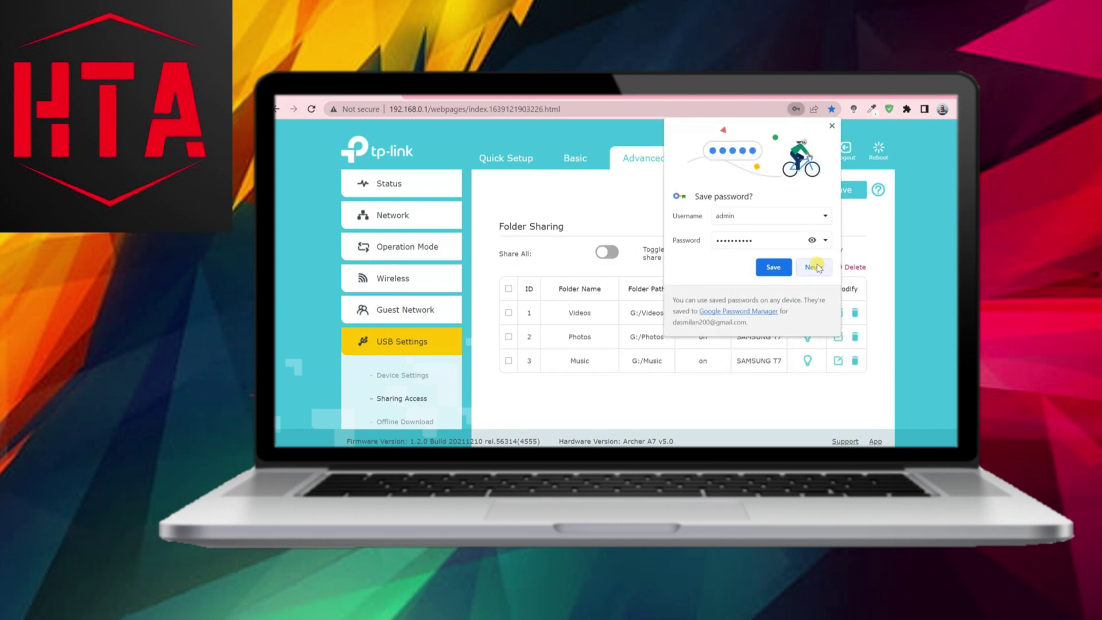
{"action": "left_click", "coordinate": [813, 265]}
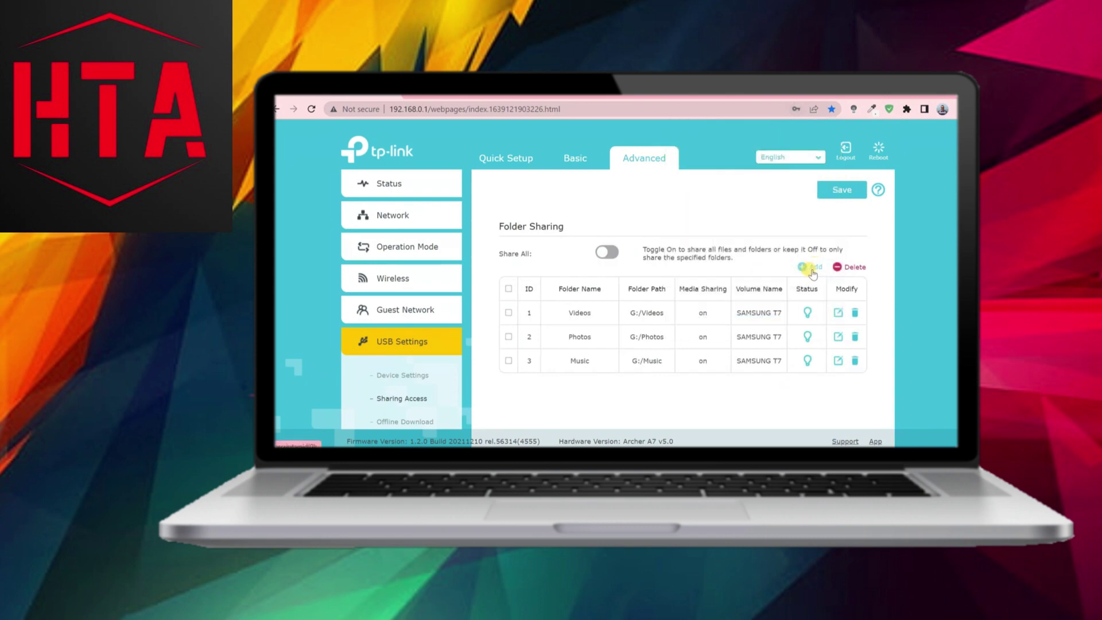
{"action": "scroll", "coordinate": [776, 269], "scroll_direction": "up", "scroll_amount": 3}
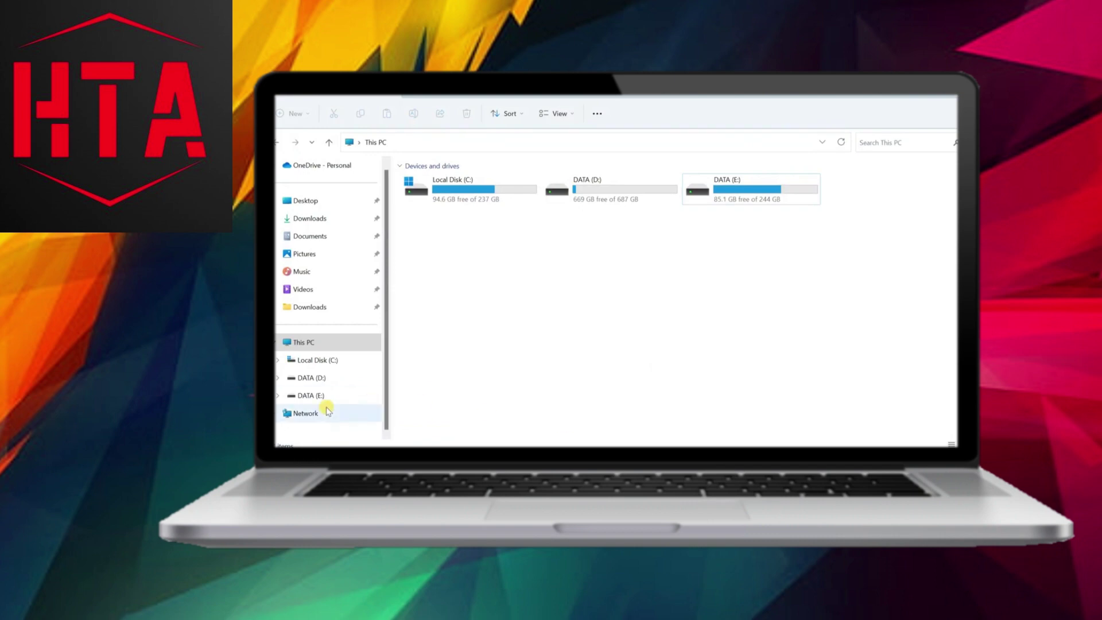
Turn on network discovery and file sharing in File Explorer's Network view
{"action": "left_click", "coordinate": [312, 415]}
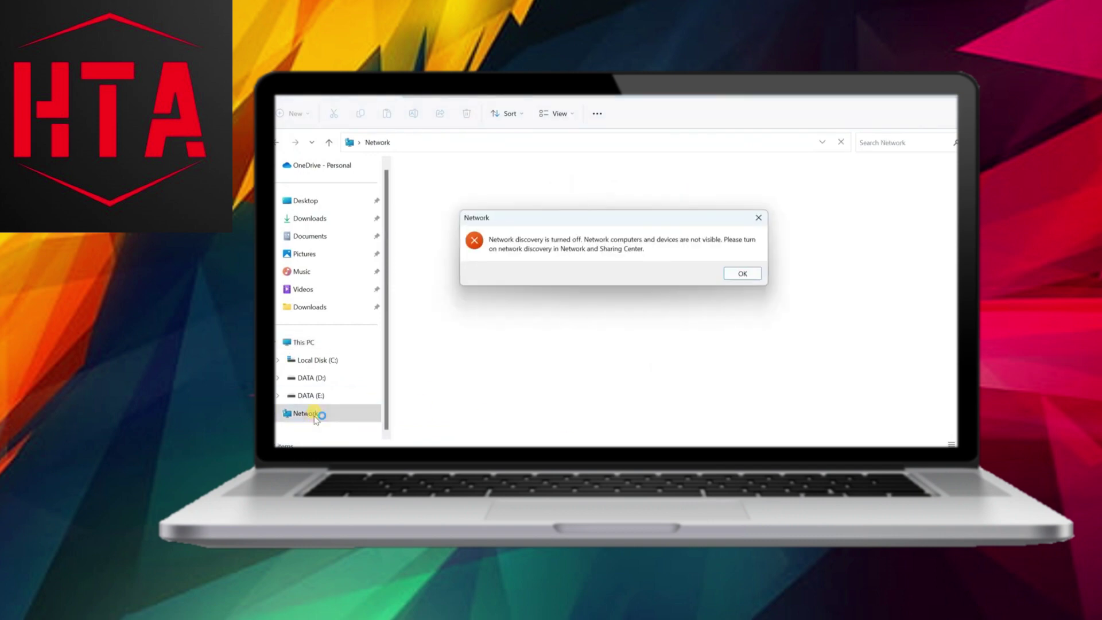
{"action": "left_click", "coordinate": [734, 272]}
{"action": "left_click", "coordinate": [571, 169]}
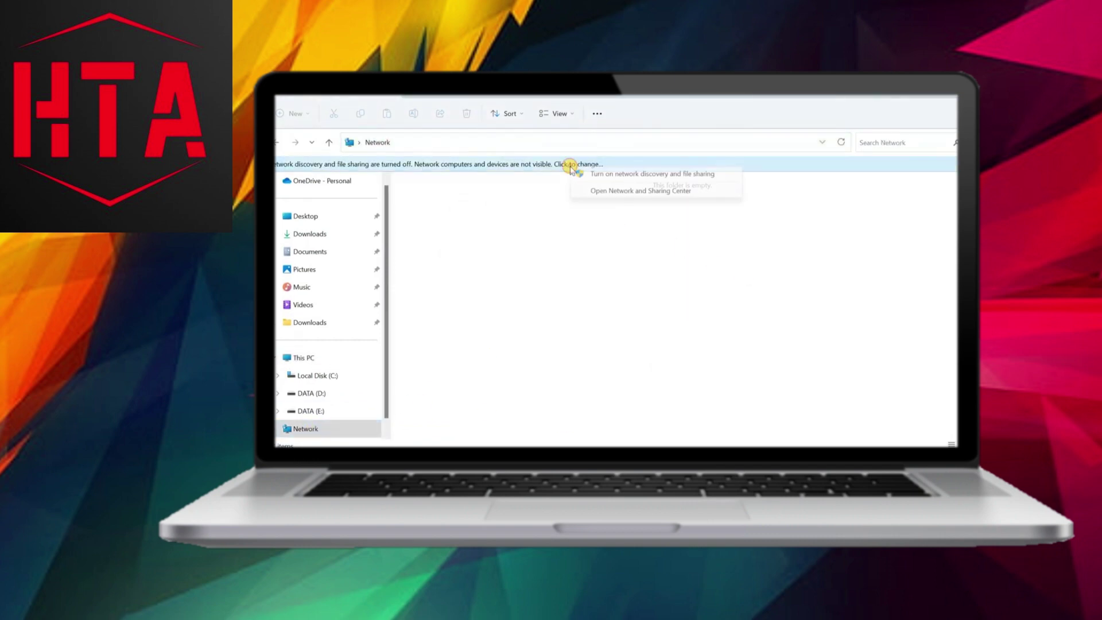
{"action": "left_click", "coordinate": [635, 175]}
{"action": "left_click", "coordinate": [644, 293]}
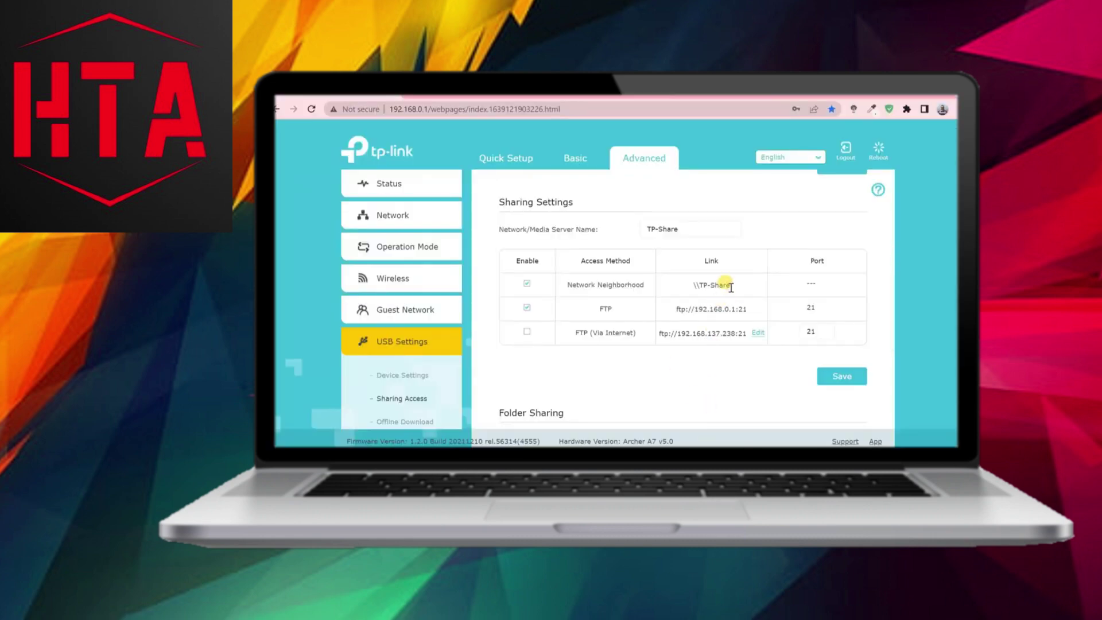
Open \\TP-Share's Videos folder, signing in with remembered admin credentials
{"action": "left_click_drag", "start_coordinate": [731, 285], "coordinate": [687, 292]}
{"action": "key", "text": "ctrl+c"}
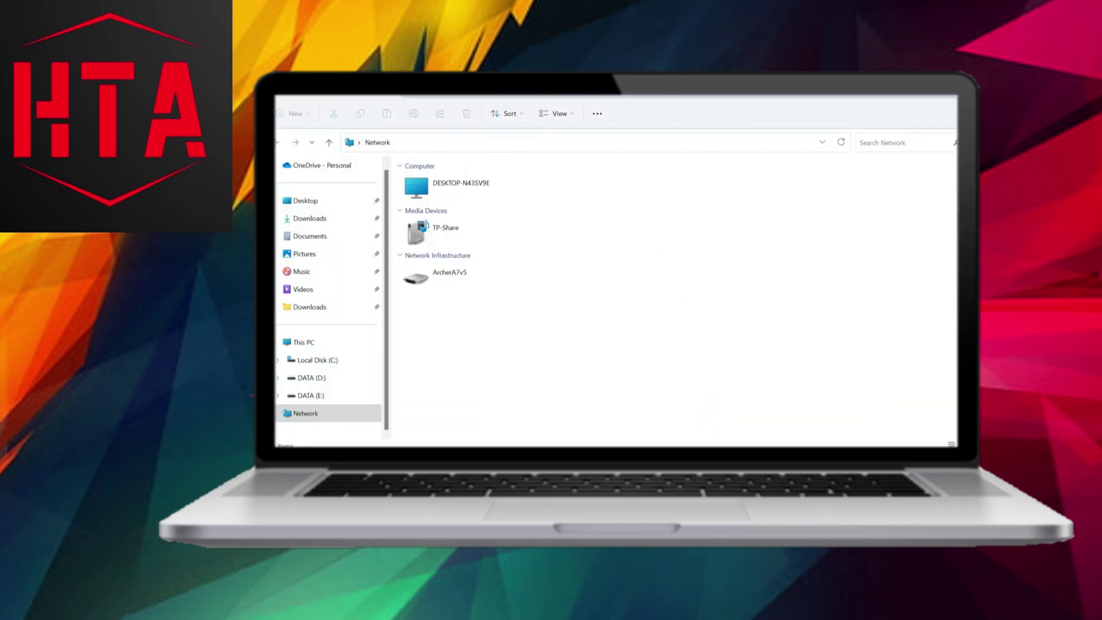
{"action": "left_click", "coordinate": [448, 144]}
{"action": "key", "text": "ctrl+v"}
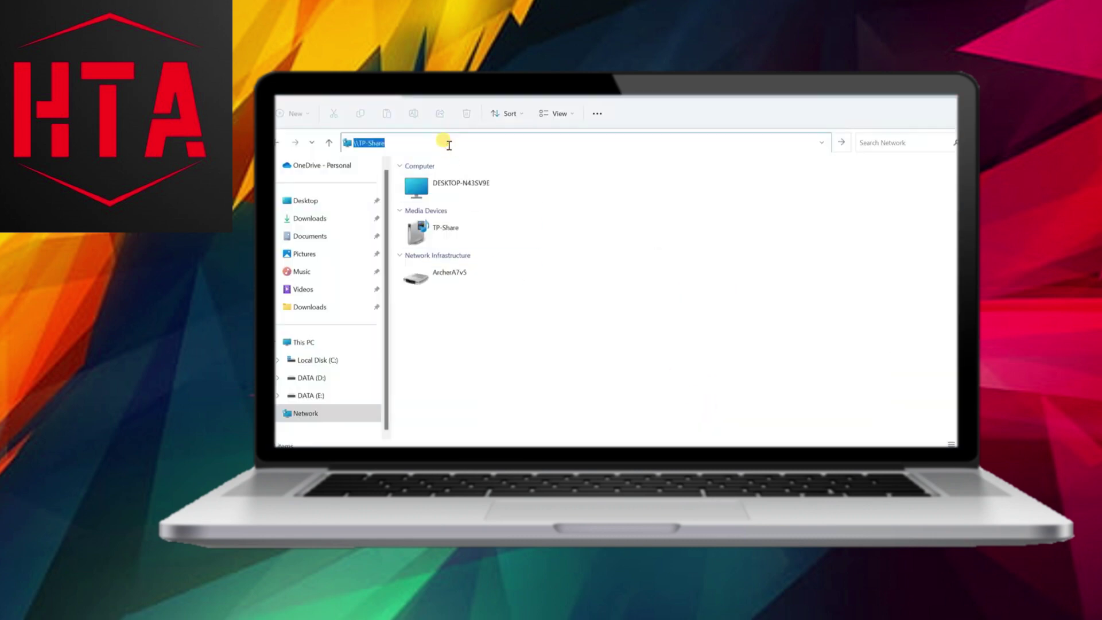
{"action": "key", "text": "Return"}
{"action": "double_click", "coordinate": [724, 173]}
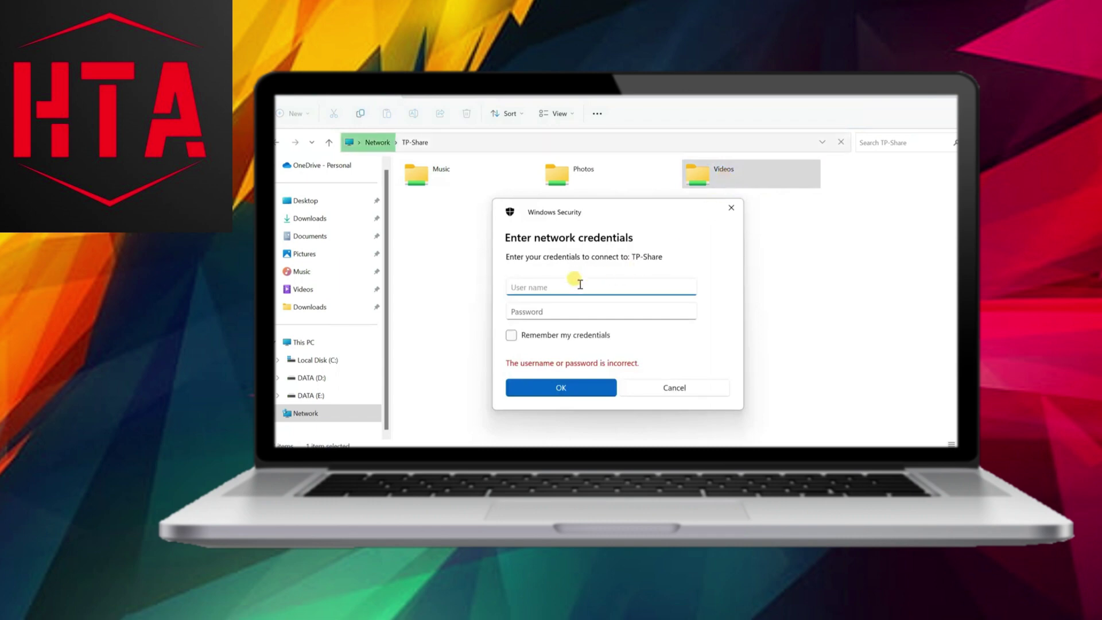
{"action": "type", "text": "admin"}
{"action": "left_click", "coordinate": [571, 312]}
{"action": "type", "text": "*********"}
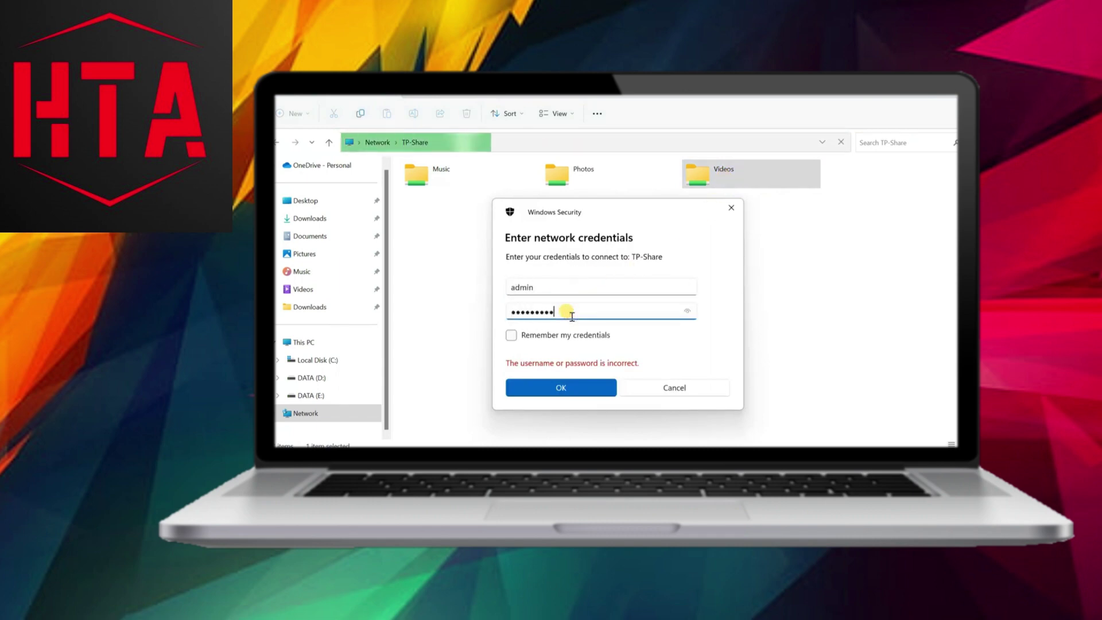
{"action": "left_click", "coordinate": [511, 334]}
{"action": "left_click", "coordinate": [565, 387]}
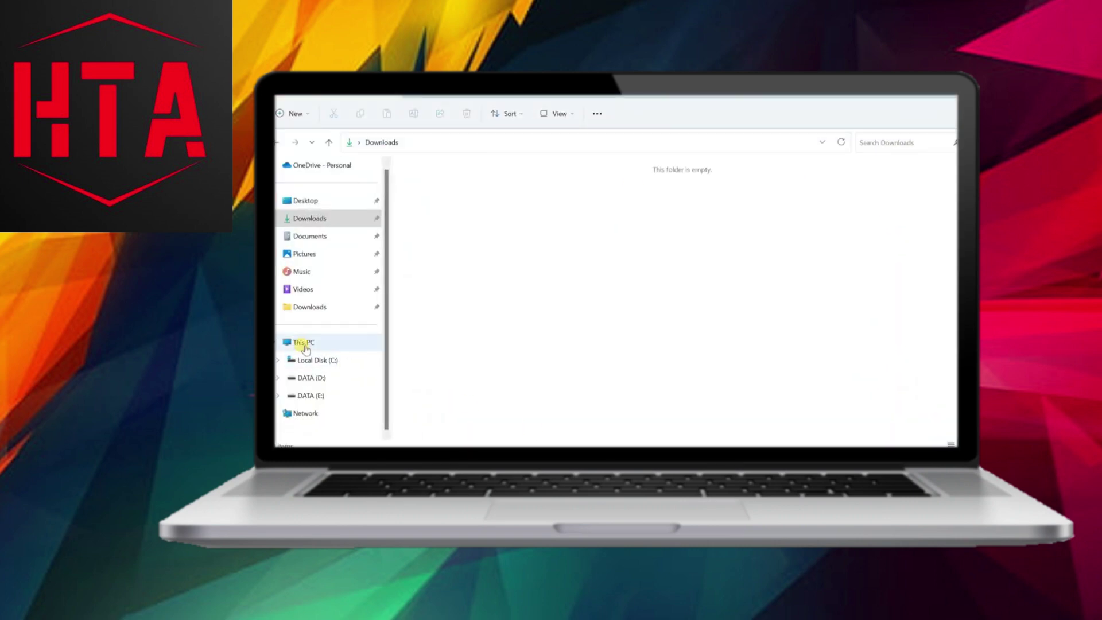
Start the Add Network Location wizard from This PC
{"action": "left_click", "coordinate": [304, 342]}
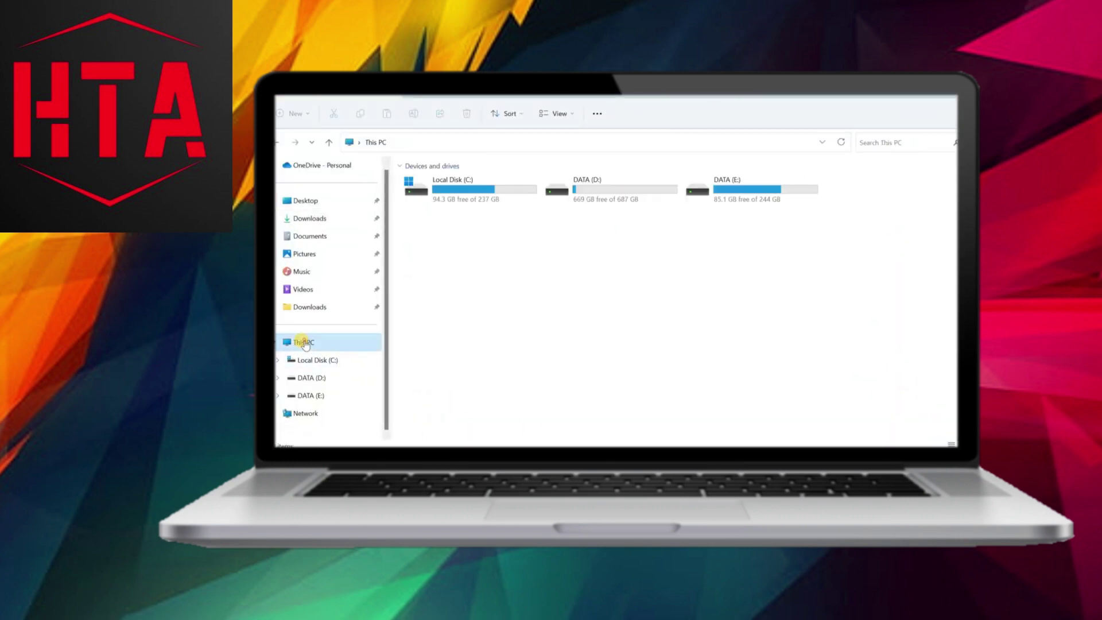
{"action": "right_click", "coordinate": [503, 256]}
{"action": "left_click", "coordinate": [560, 318]}
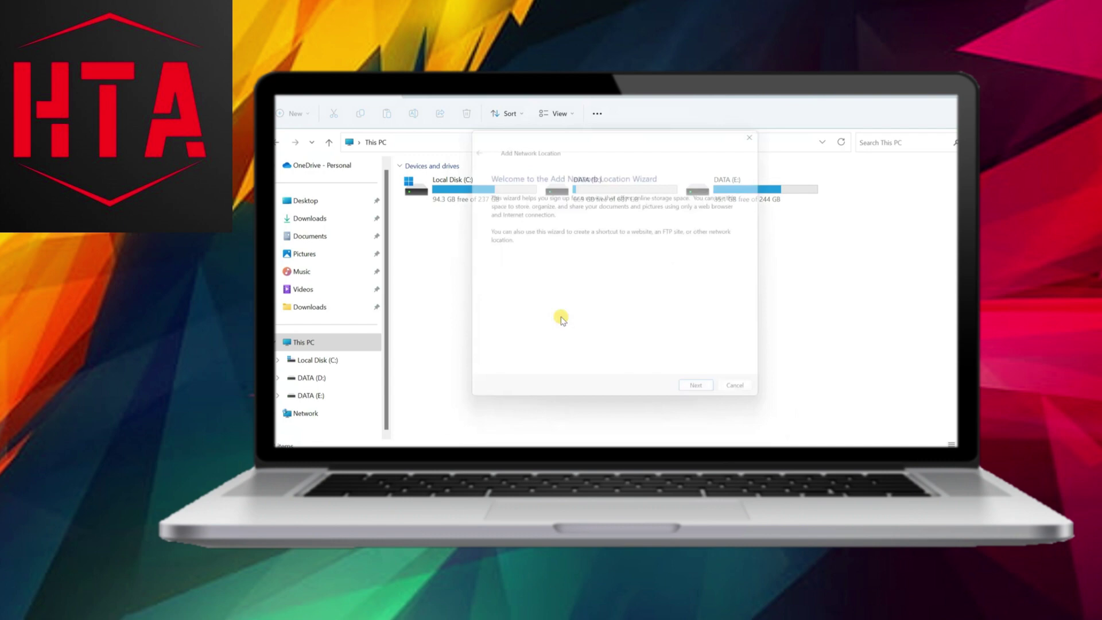
{"action": "left_click", "coordinate": [706, 397]}
{"action": "left_click", "coordinate": [706, 398]}
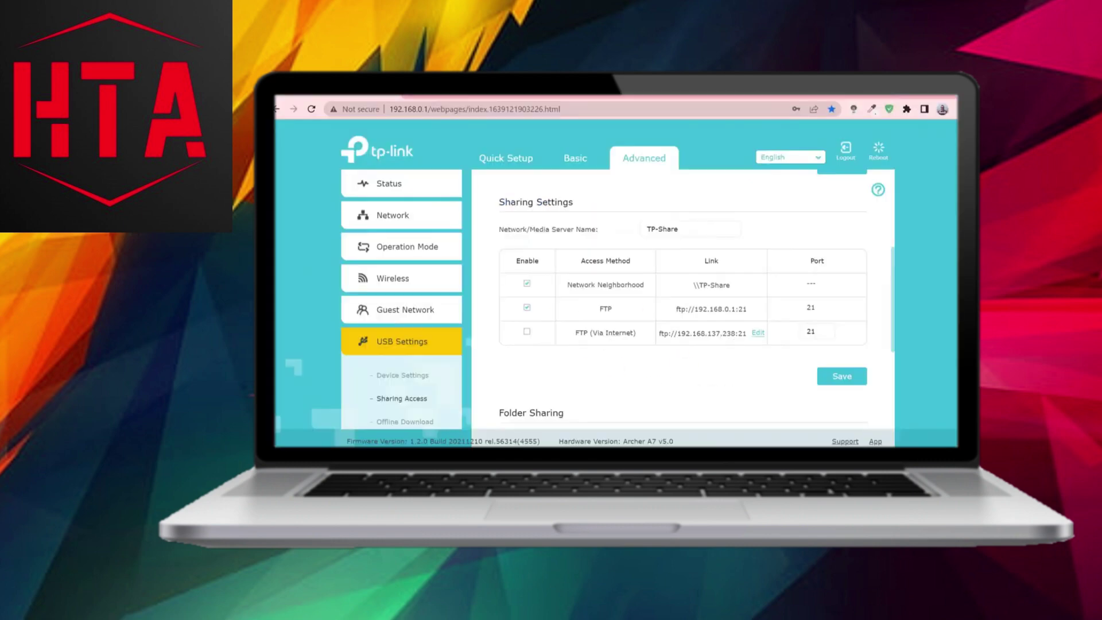
Add ftp://192.168.0.1:21 with user admin, non-anonymous, as the TP-Link Drive location
{"action": "left_click_drag", "start_coordinate": [676, 308], "coordinate": [747, 308]}
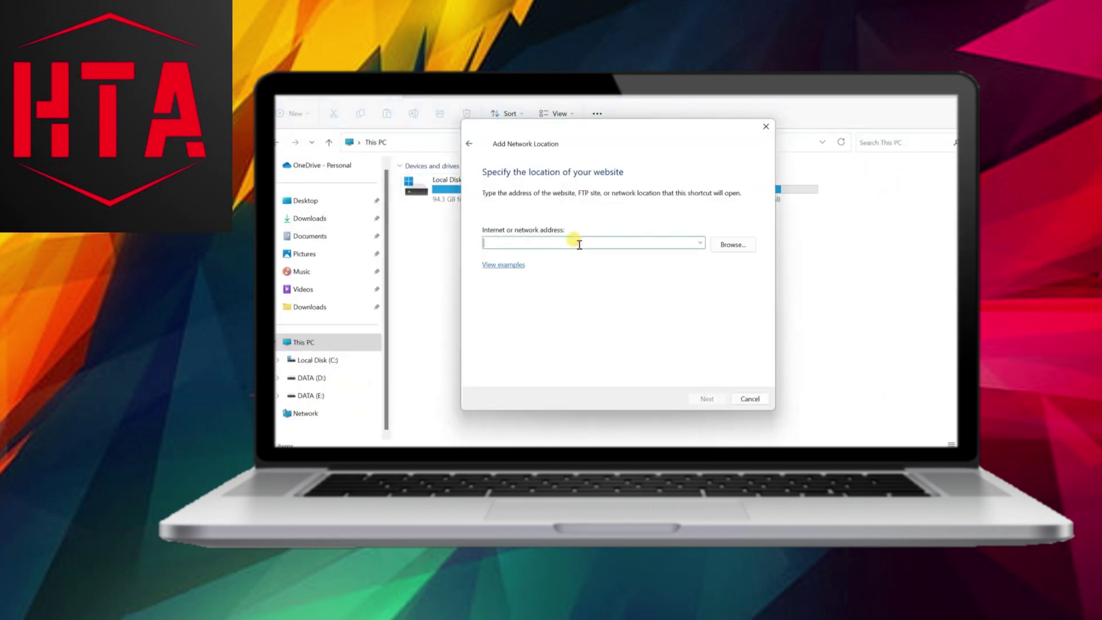
{"action": "type", "text": "ftp://192.168.0.1:21"}
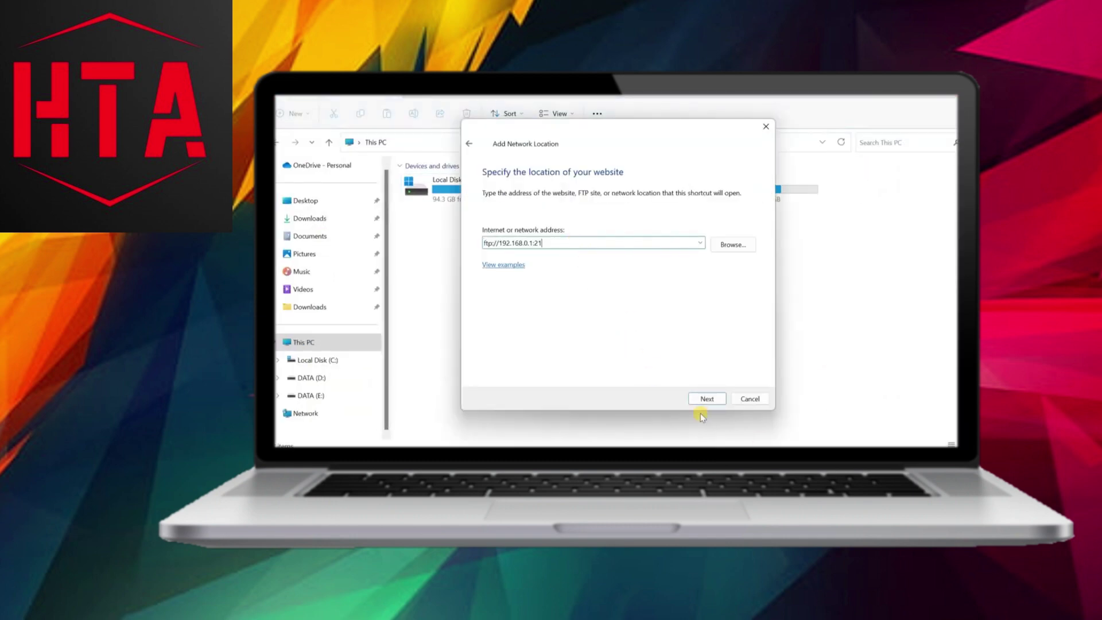
{"action": "left_click", "coordinate": [706, 399]}
{"action": "left_click", "coordinate": [487, 222]}
{"action": "left_click", "coordinate": [532, 245]}
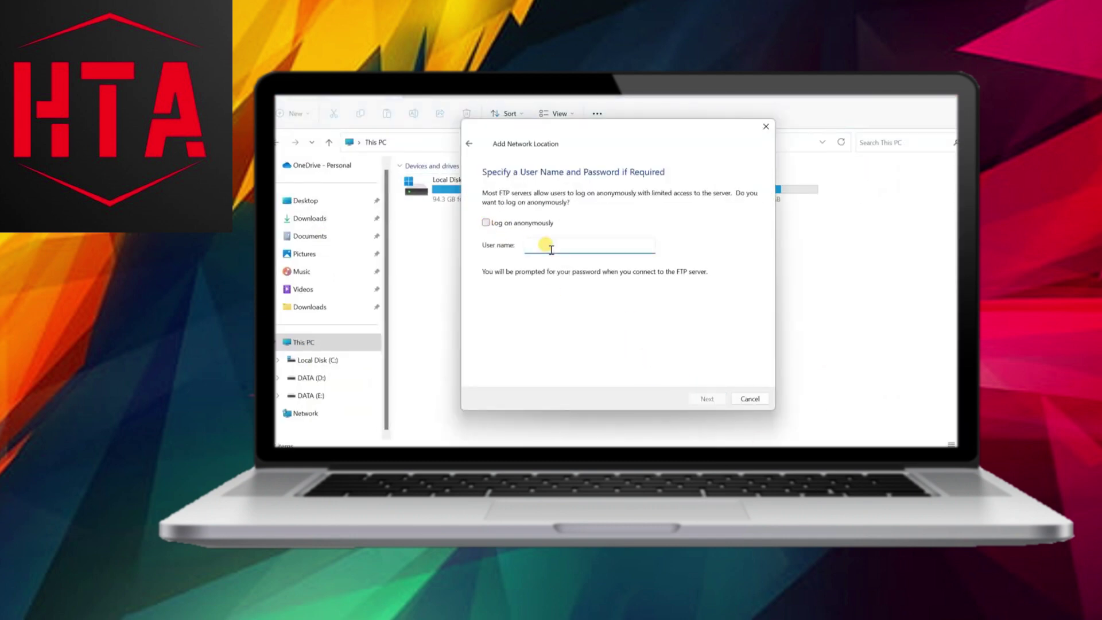
{"action": "type", "text": "admin"}
{"action": "left_click", "coordinate": [706, 399]}
{"action": "key", "text": "BackSpace"}
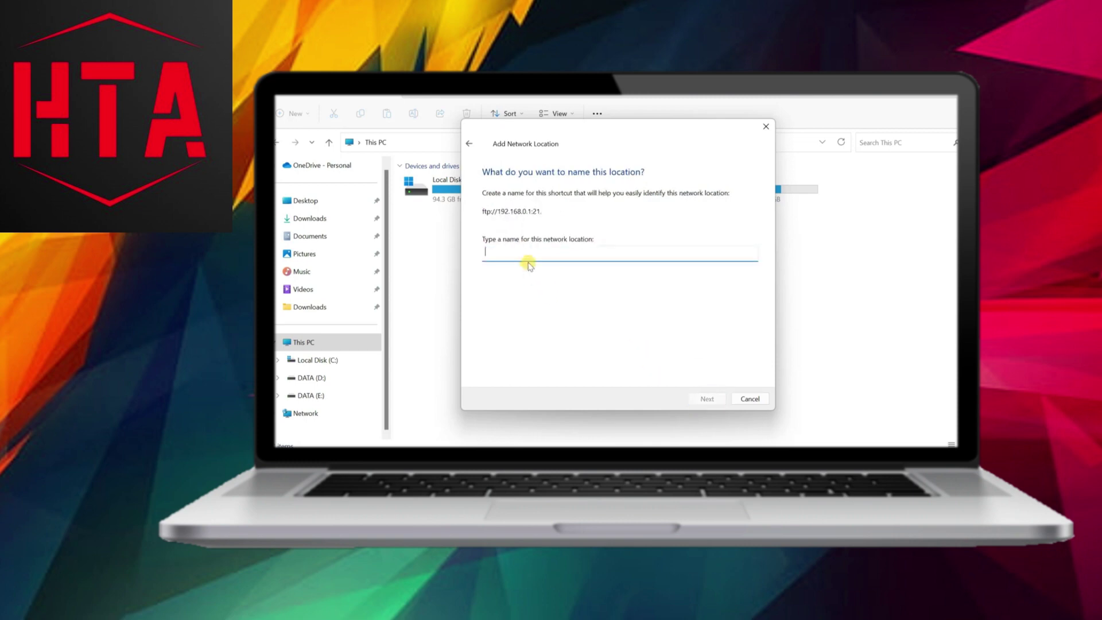
{"action": "type", "text": "TP-Li"}
{"action": "type", "text": "e"}
{"action": "left_click", "coordinate": [706, 399]}
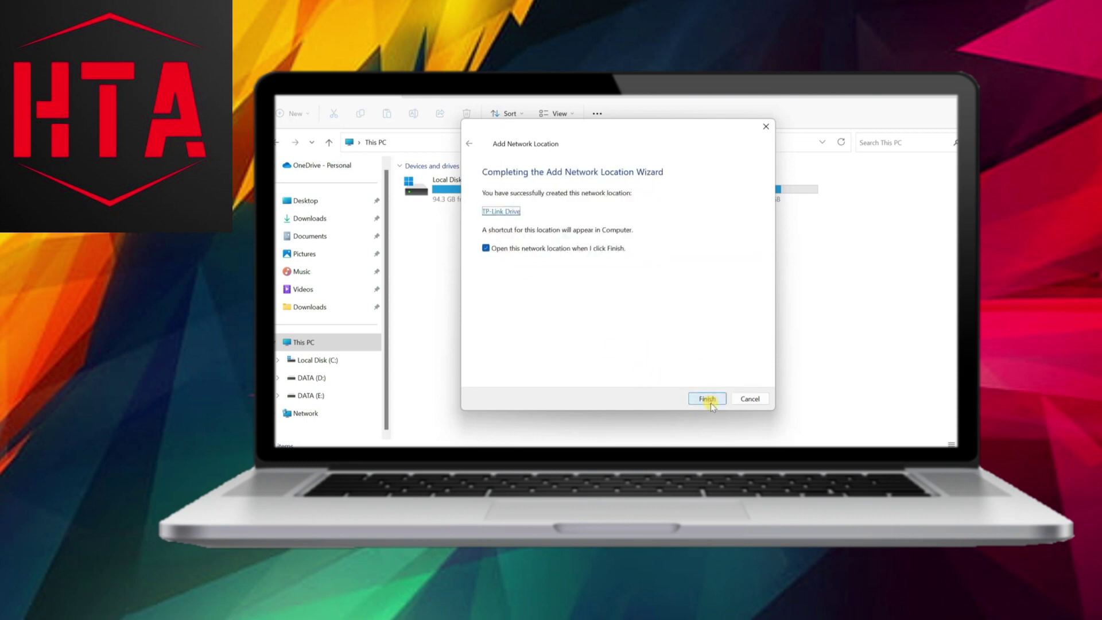
{"action": "left_click", "coordinate": [488, 248]}
{"action": "left_click", "coordinate": [704, 399]}
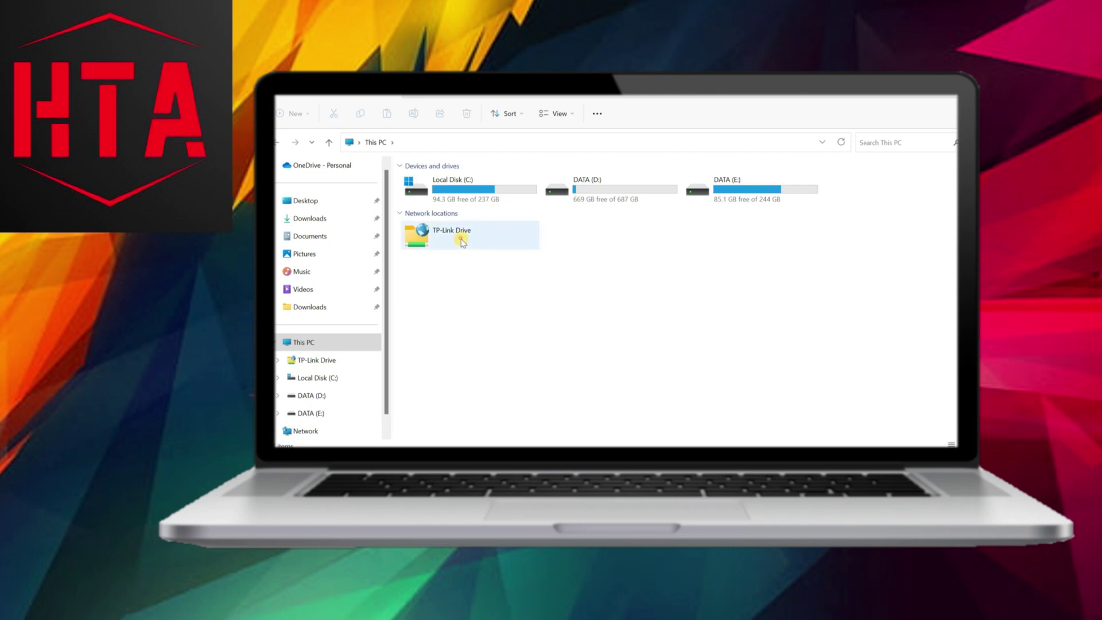
Open TP-Link Drive and log on with the FTP password saved
{"action": "left_click", "coordinate": [462, 242]}
{"action": "double_click", "coordinate": [462, 242]}
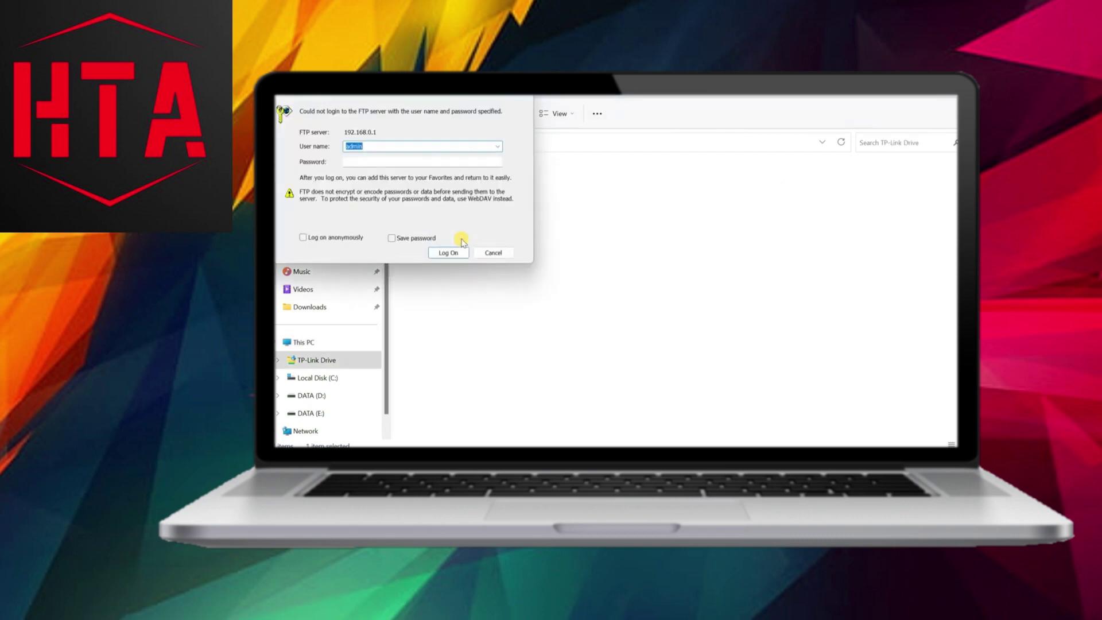
{"action": "left_click", "coordinate": [363, 161]}
{"action": "type", "text": "a"}
{"action": "left_click", "coordinate": [421, 240]}
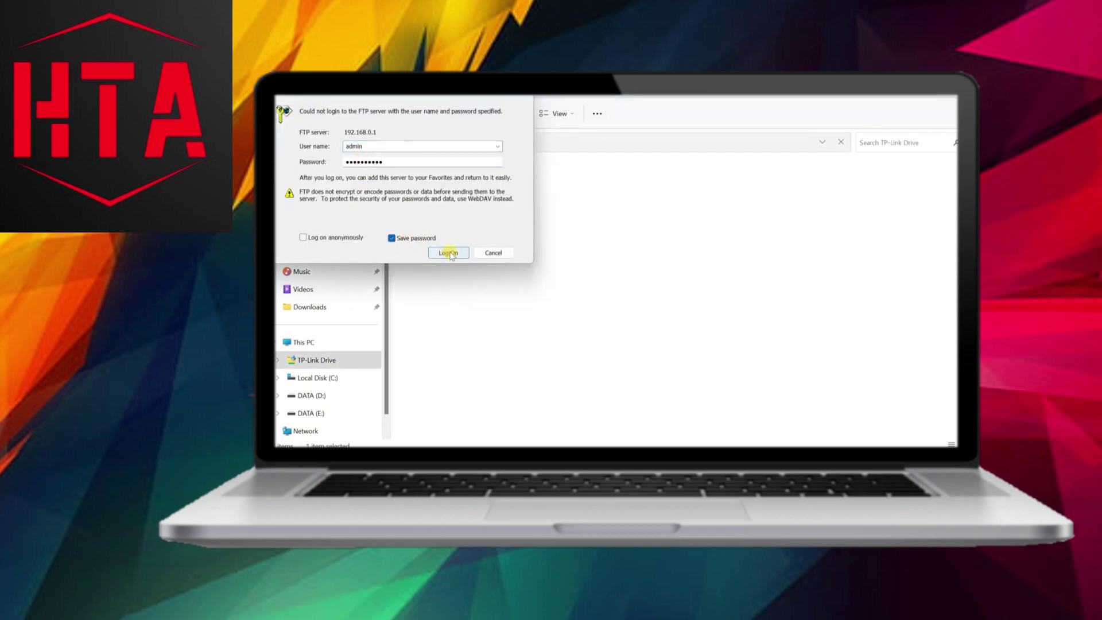
{"action": "left_click", "coordinate": [449, 253]}
Browse the Videos, Photos and Music folders on TP-Link Drive
{"action": "left_click", "coordinate": [727, 176]}
{"action": "double_click", "coordinate": [729, 181]}
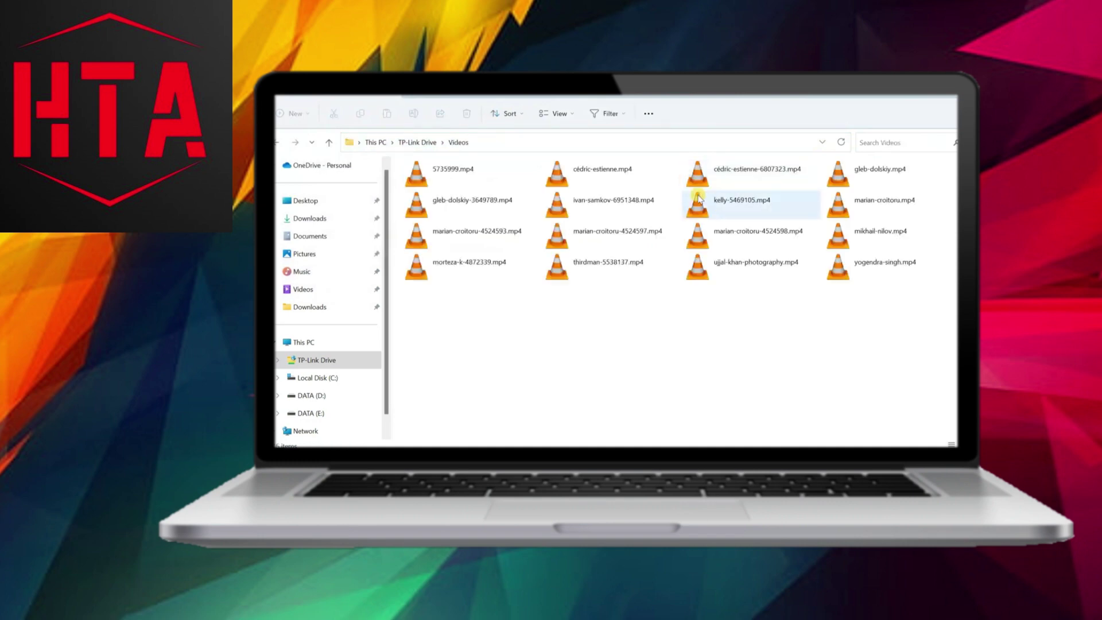
{"action": "left_click", "coordinate": [277, 142]}
{"action": "double_click", "coordinate": [586, 180]}
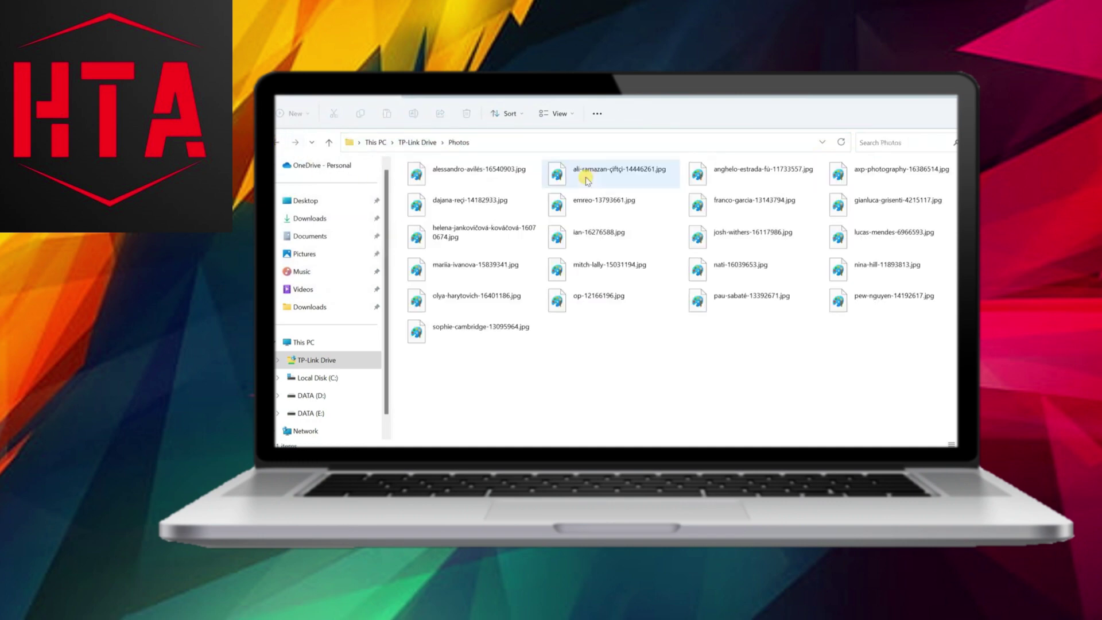
{"action": "left_click", "coordinate": [278, 142]}
{"action": "double_click", "coordinate": [431, 179]}
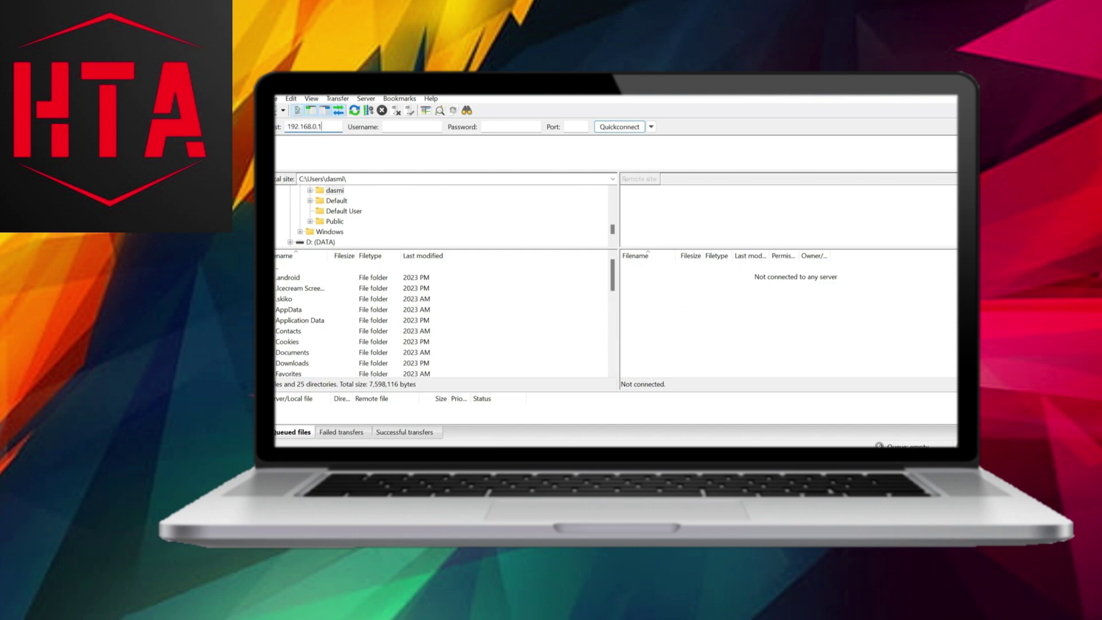
Quickconnect to 192.168.0.1 as admin, accept both prompts, and open remote Videos
{"action": "left_click", "coordinate": [391, 127]}
{"action": "left_click", "coordinate": [490, 127]}
{"action": "left_click", "coordinate": [634, 127]}
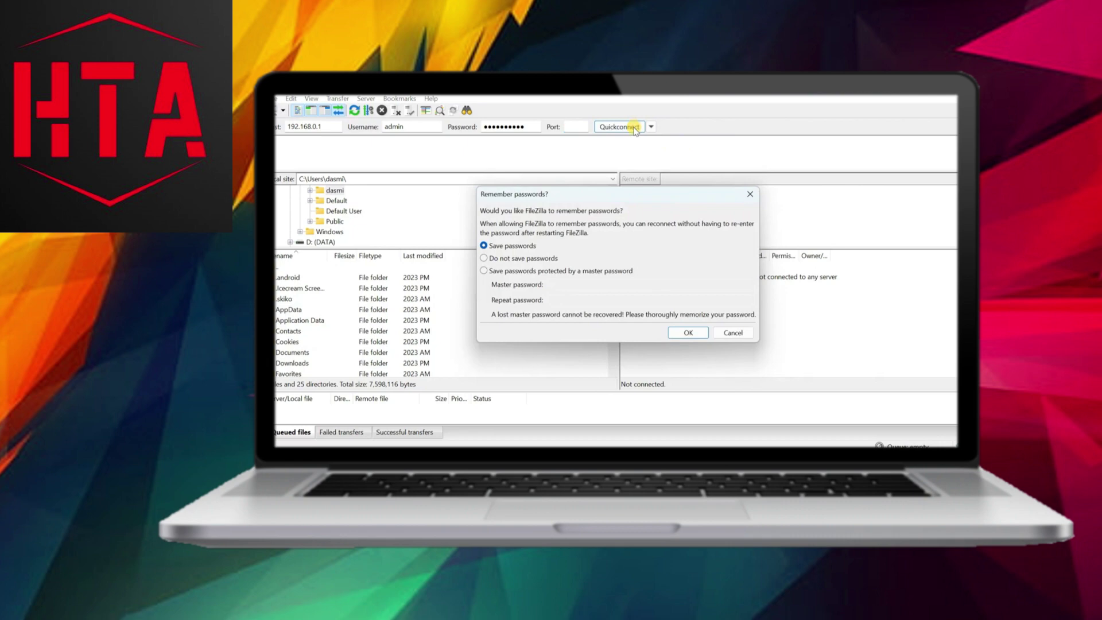
{"action": "left_click", "coordinate": [695, 333]}
{"action": "left_click", "coordinate": [650, 314]}
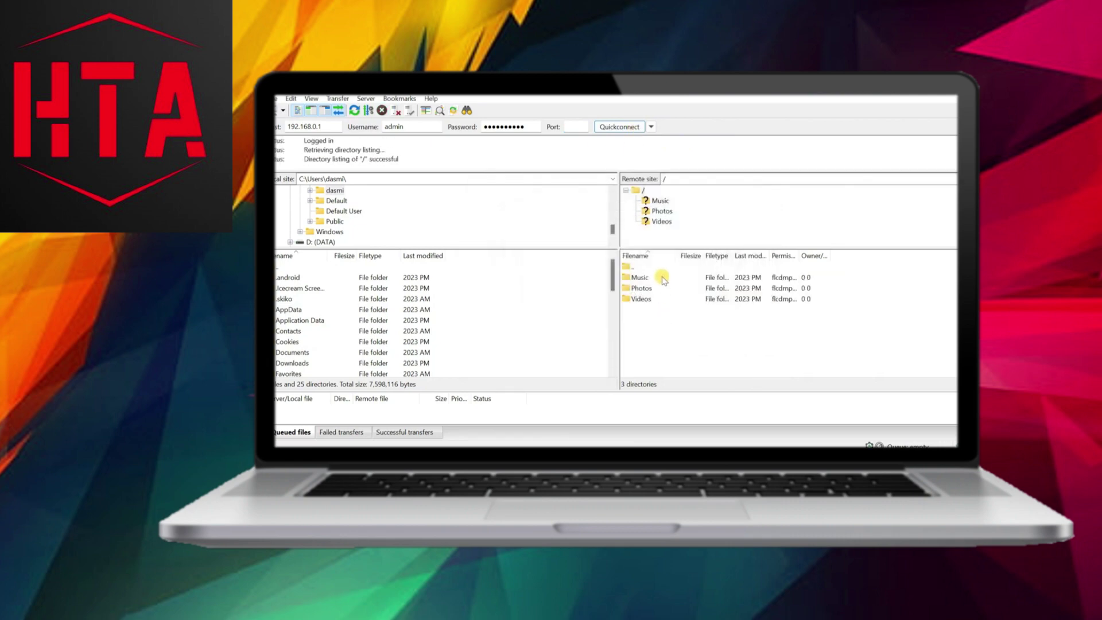
{"action": "double_click", "coordinate": [642, 299]}
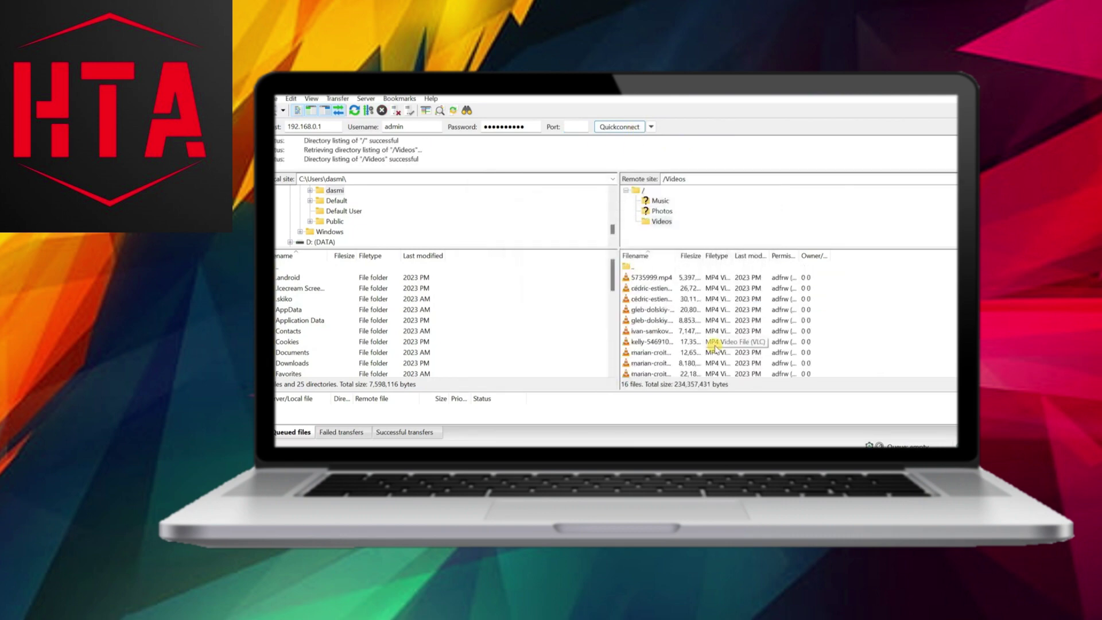